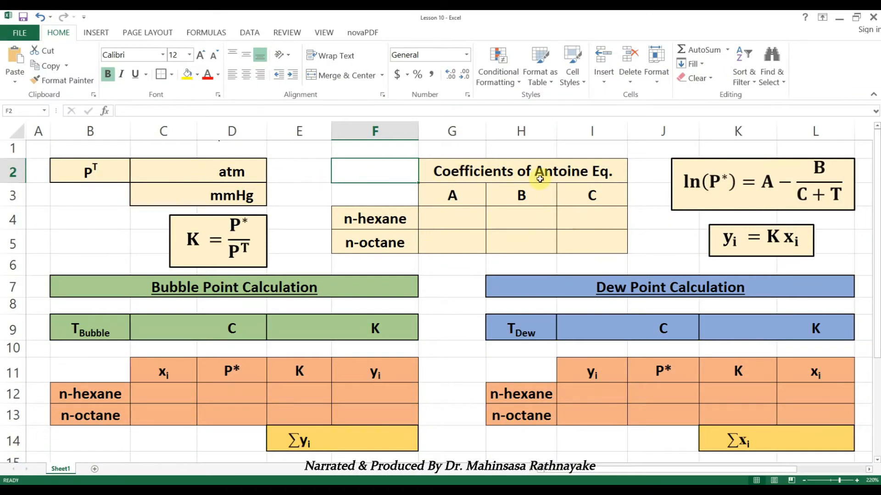
- Enter 1 as the total pressure in atm in cell C2
click(172, 174)
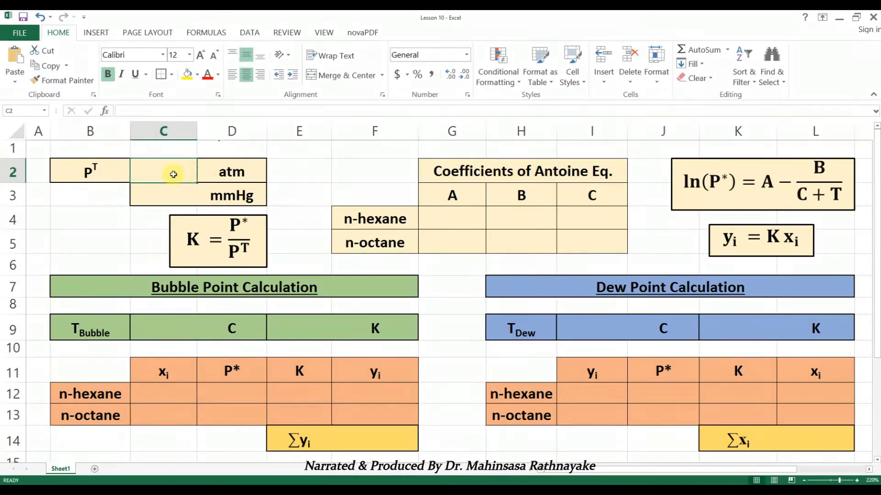
text(1)
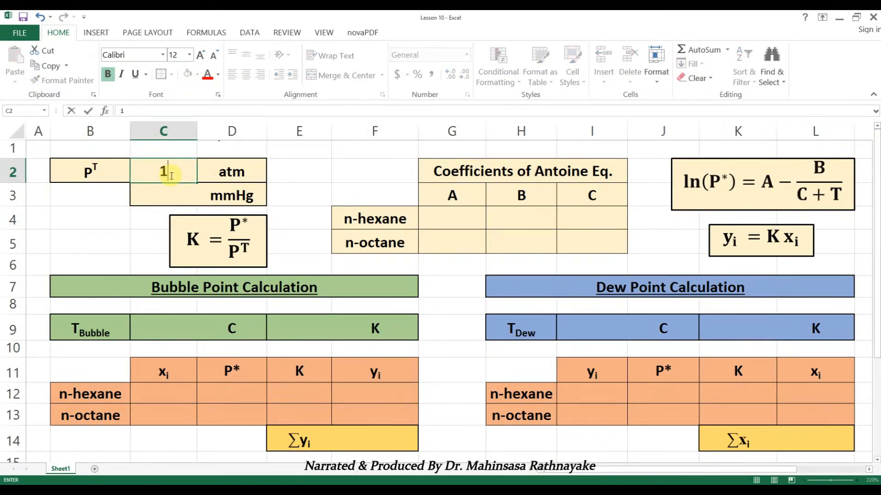
key(Return)
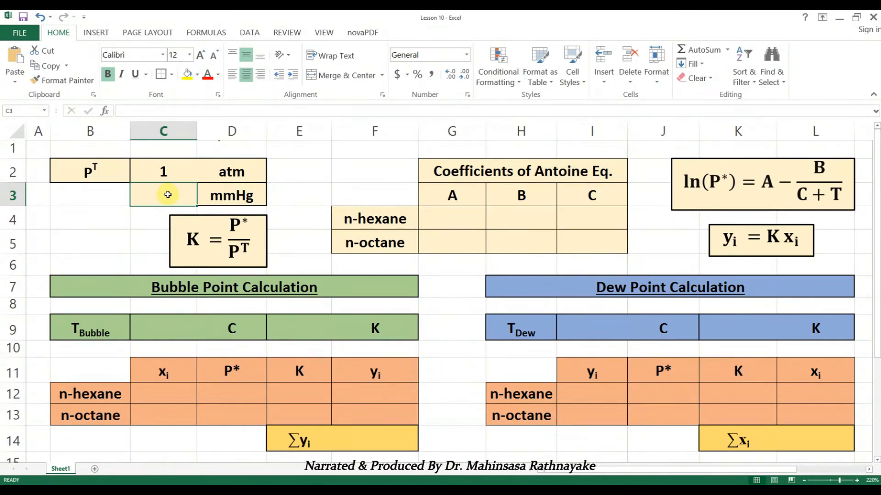
- Convert the total pressure in C2 from atm to mmHg in C3 with =CONVERT(C2,"atm","mmHg")
text(=Convert()
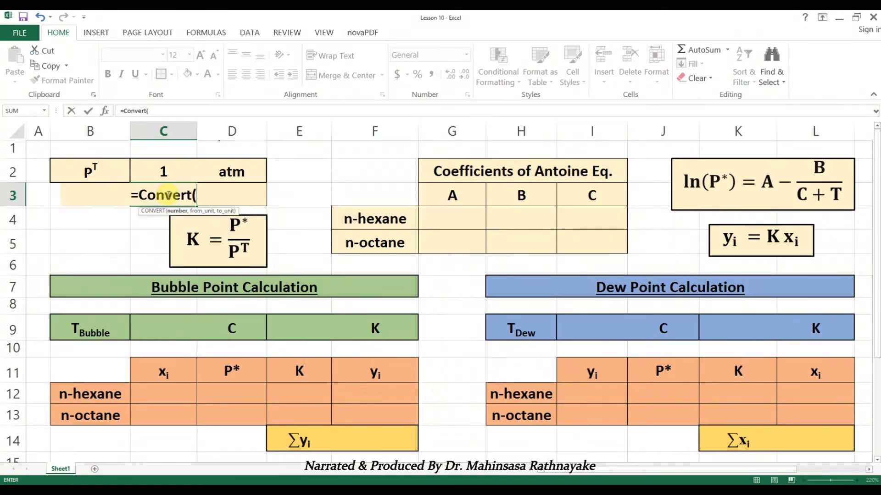
click(171, 178)
text(,)
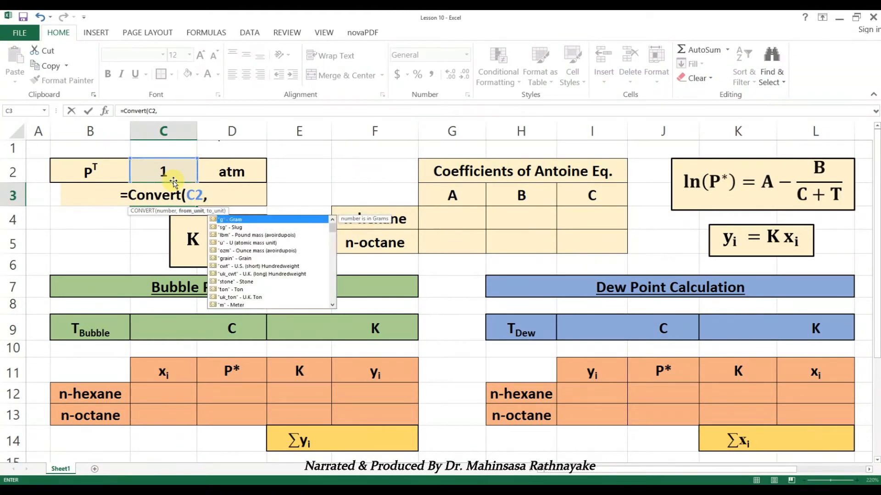
text("atm",)
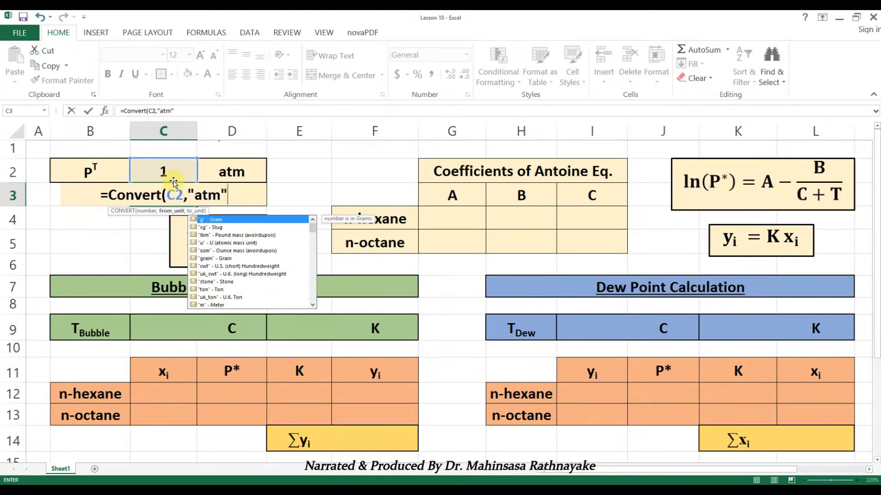
double_click(257, 235)
key(Return)
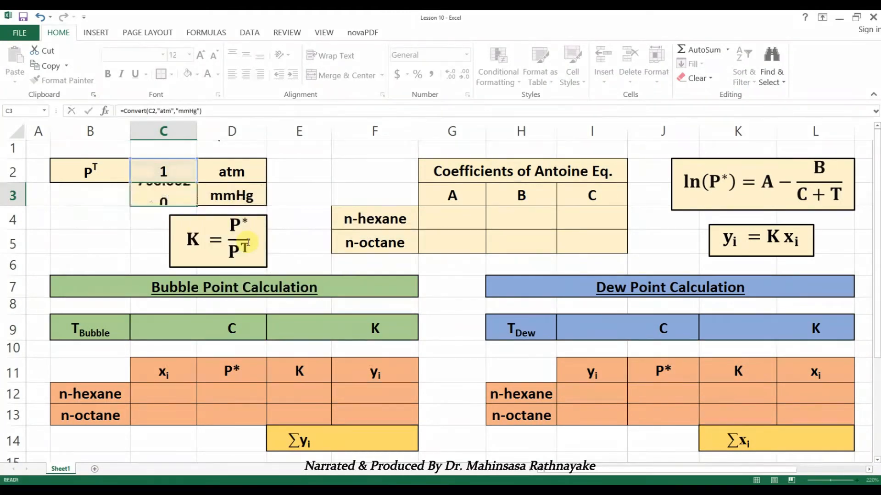
click(148, 192)
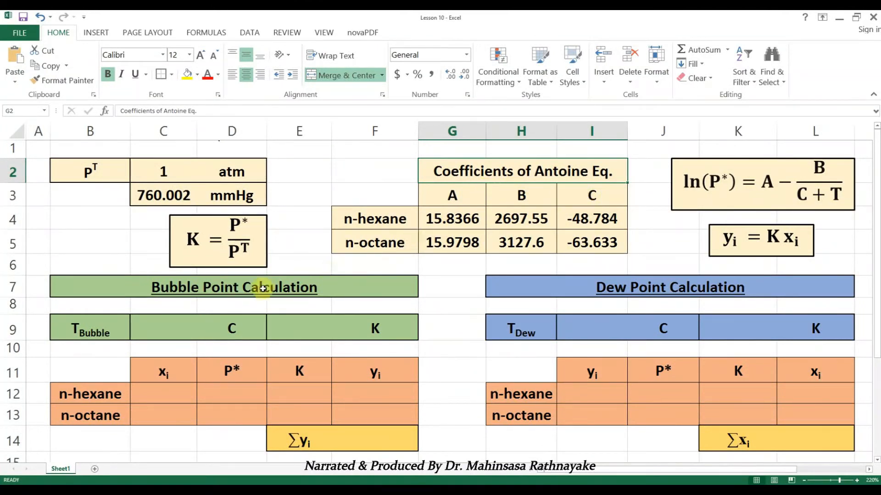
- Enter the bubble point liquid mole fractions: 0.04 for n-hexane in C12 and 0.96 for n-octane in C13
click(221, 286)
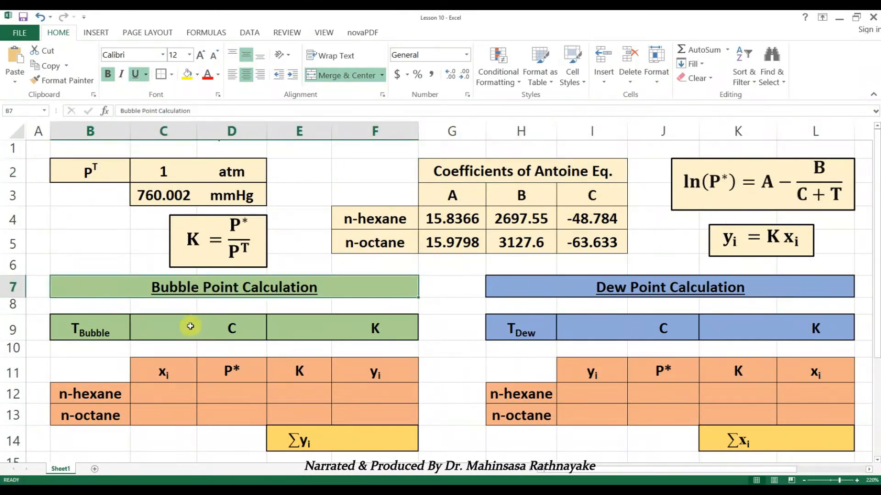
click(178, 396)
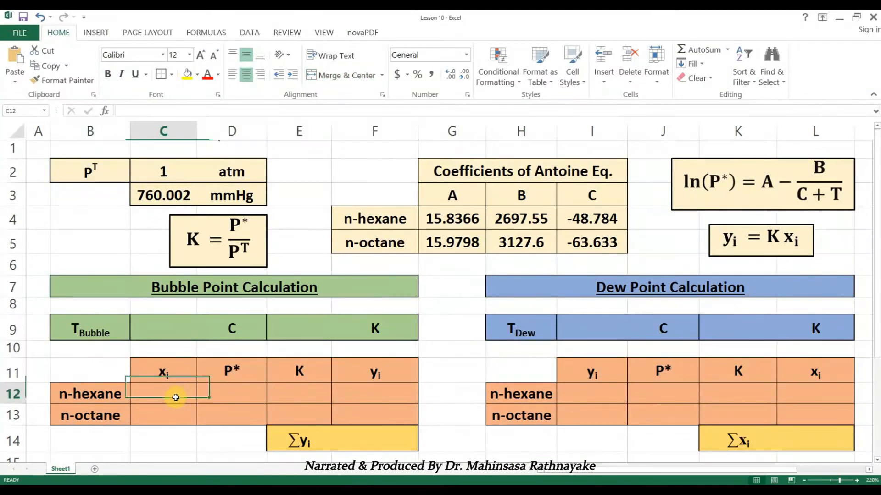
text(0)
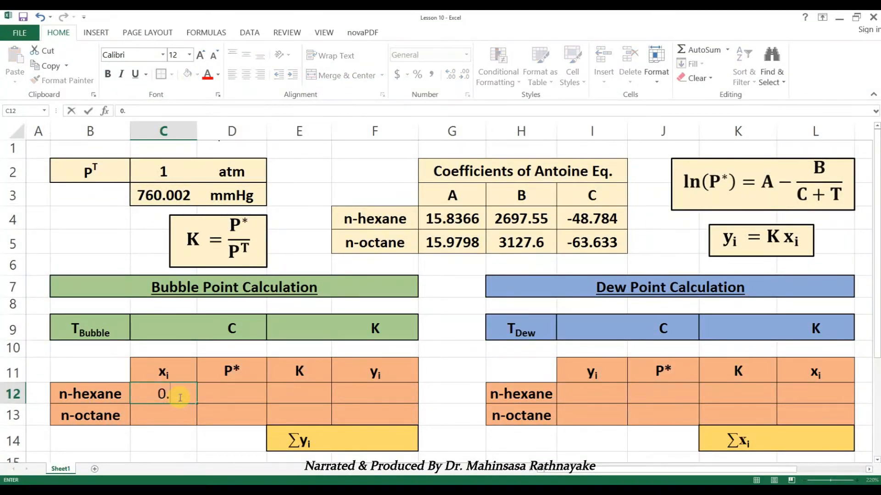
text(.04)
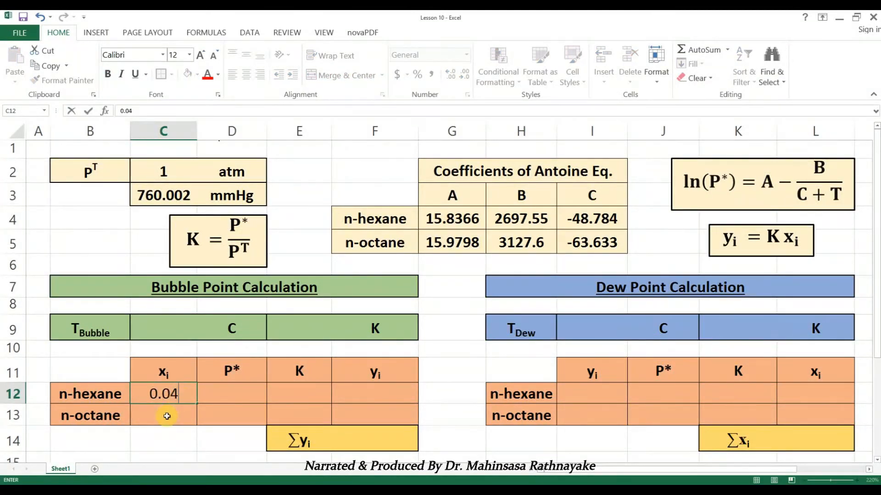
click(165, 416)
text(0.96)
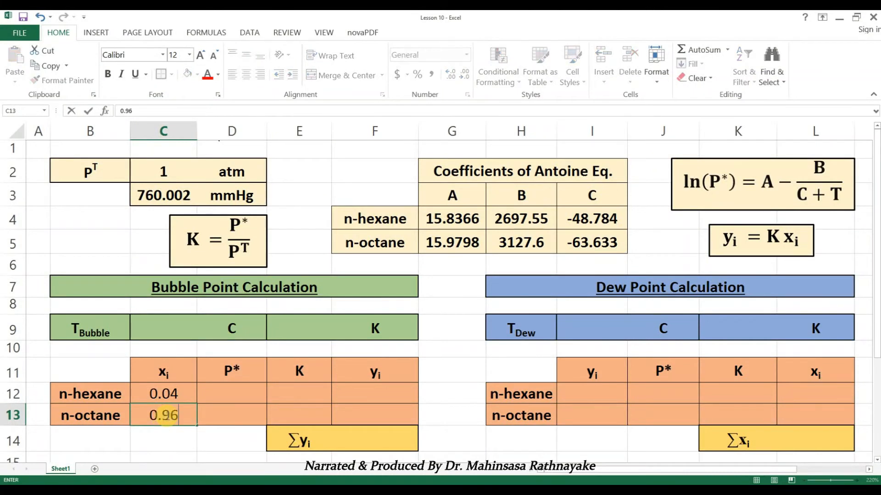
- Set the bubble temperature in C9 to 80 °C and convert it to kelvin in E9 with =CONVERT(C9,"C","K")
click(172, 330)
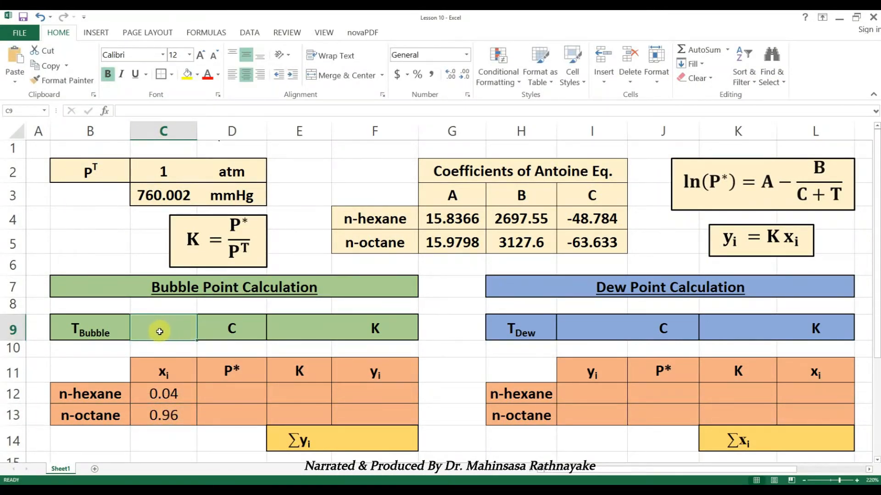
text(80)
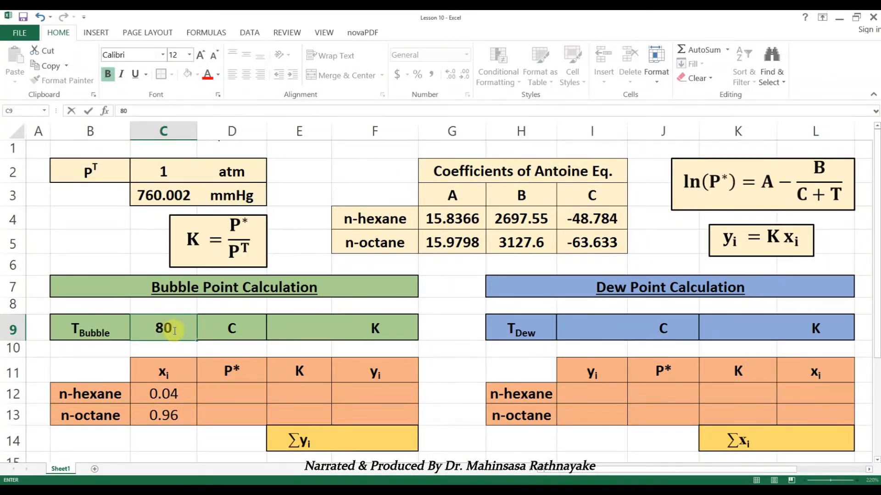
click(290, 333)
text(=Convert()
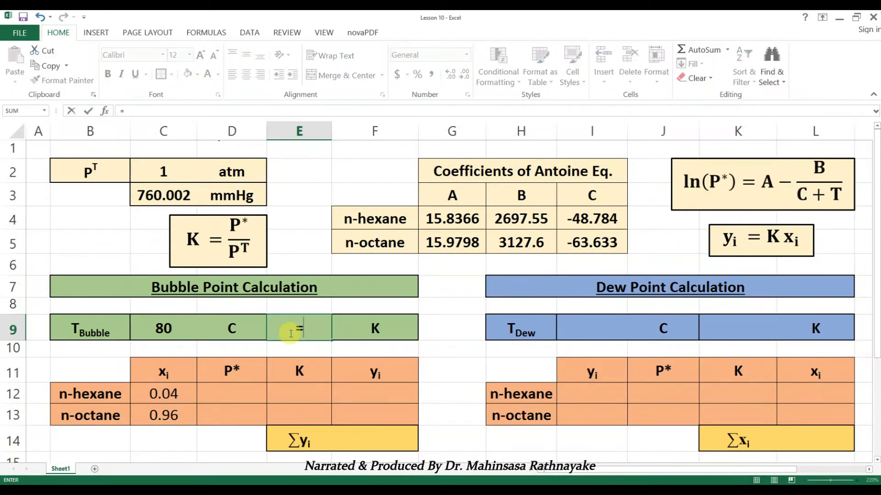
click(171, 326)
text(,"C","K"))
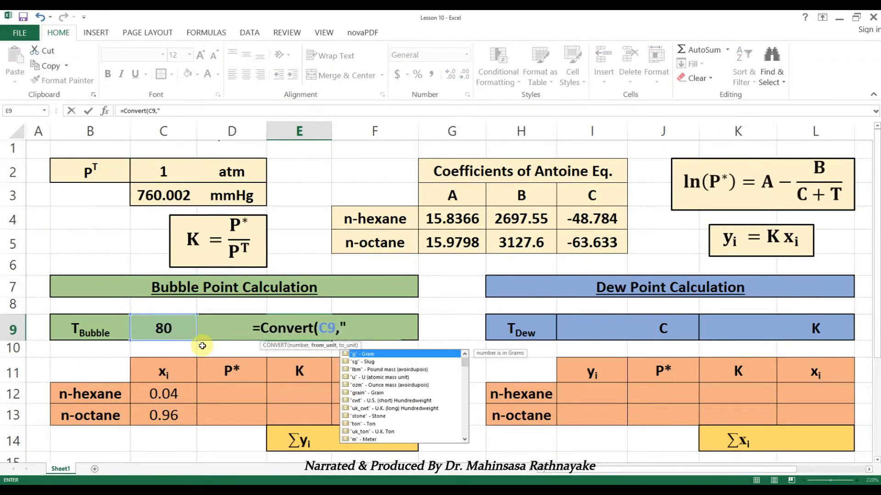
click(296, 338)
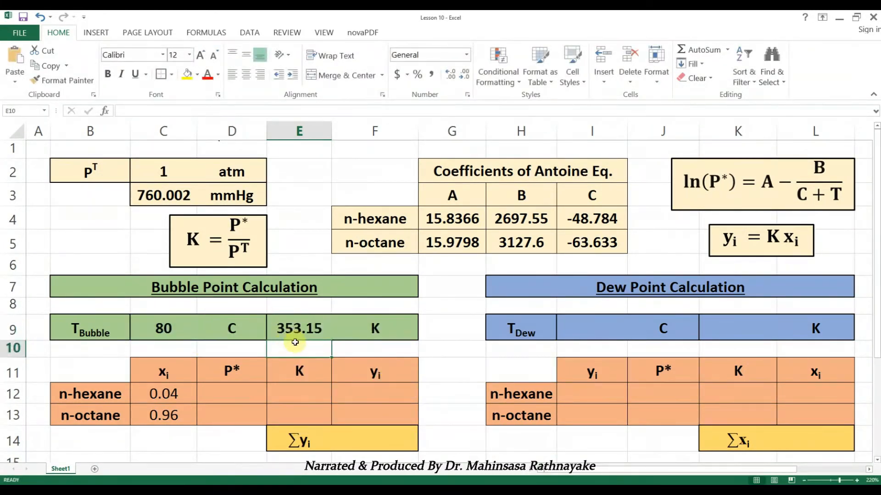
- Write the Antoine vapor pressure formula for n-hexane in D12 as =EXP(G4-(H4/(I4+E9)))
click(242, 395)
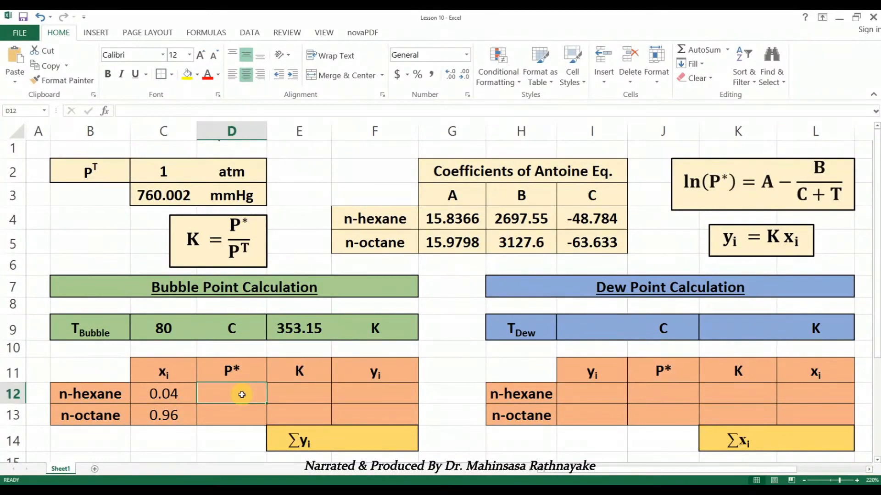
text(=exp()
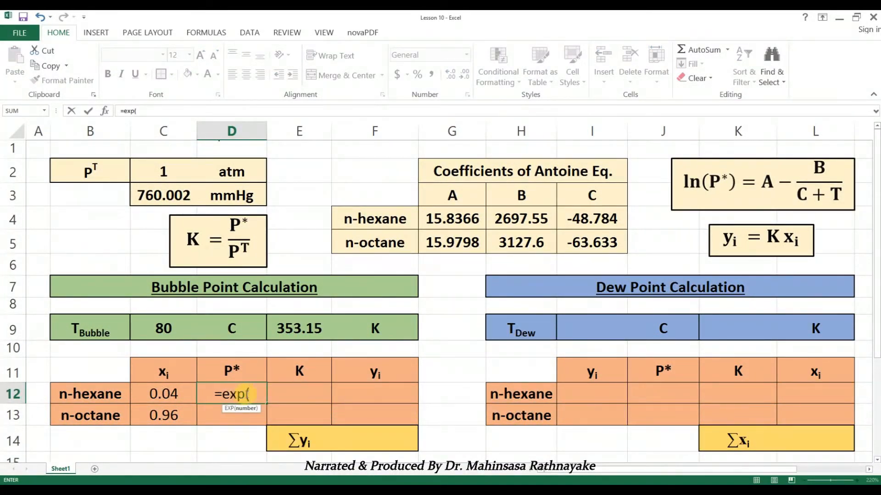
click(436, 217)
text(-()
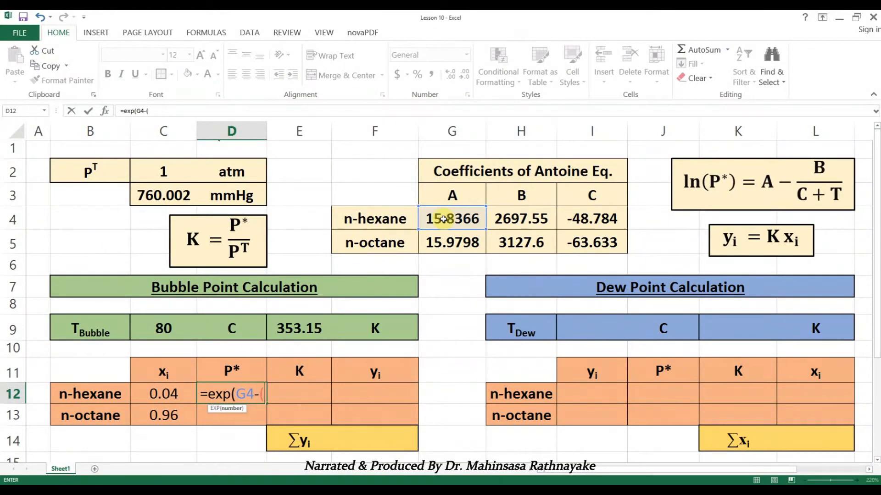
click(517, 220)
text(/()
click(590, 219)
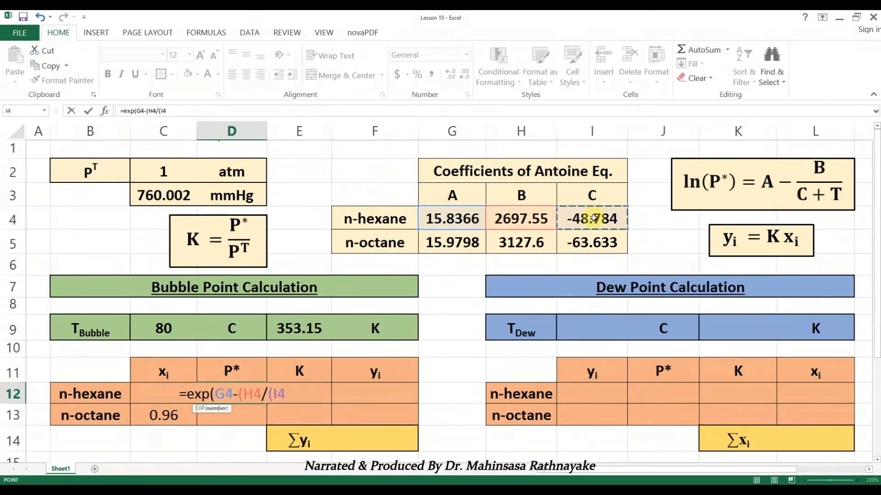
text(+)
click(304, 329)
text())))
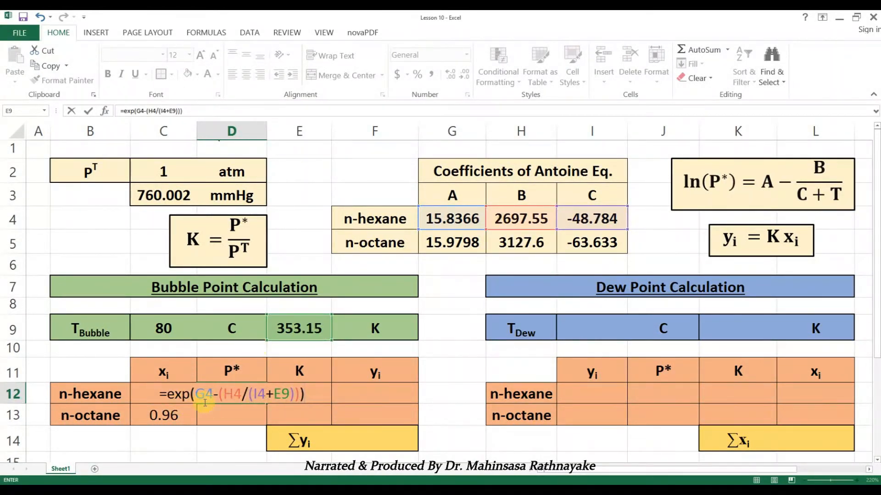
- Make the temperature reference absolute as $E$9 in the n-hexane P* formula and copy the formula down to n-octane in D13
click(274, 395)
text($)
key(Right)
text($)
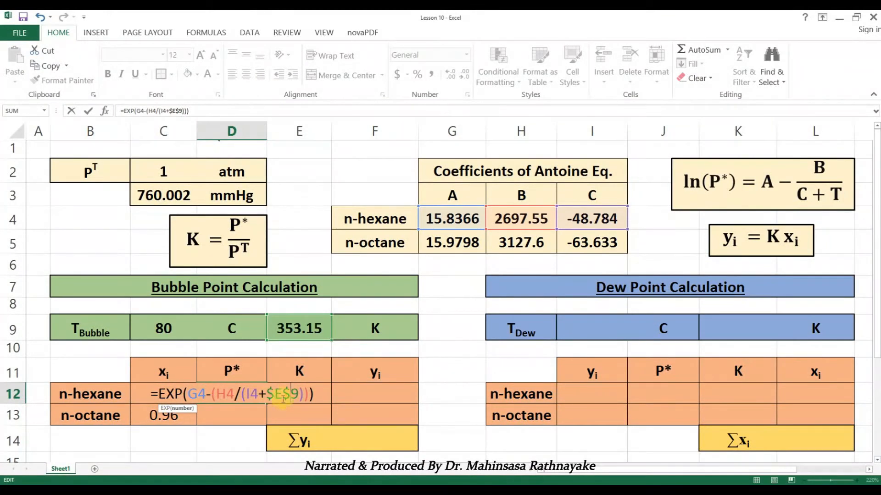
key(Return)
click(265, 401)
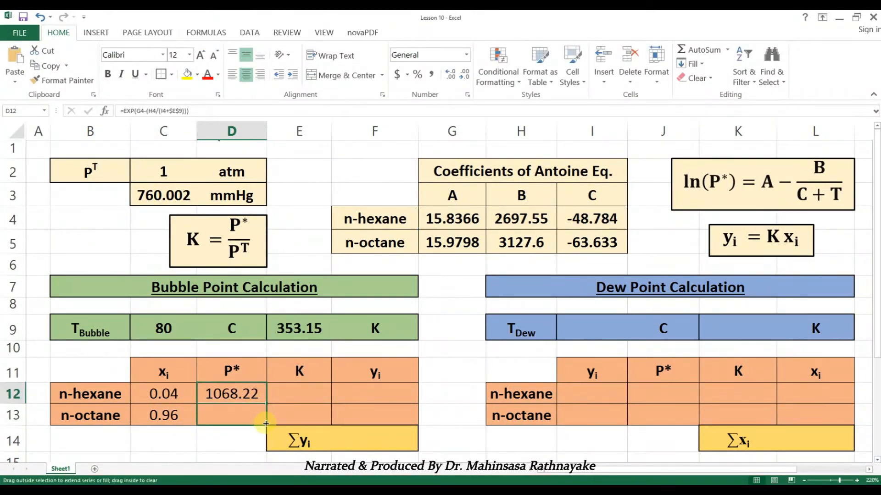
drag(266, 423, 266, 424)
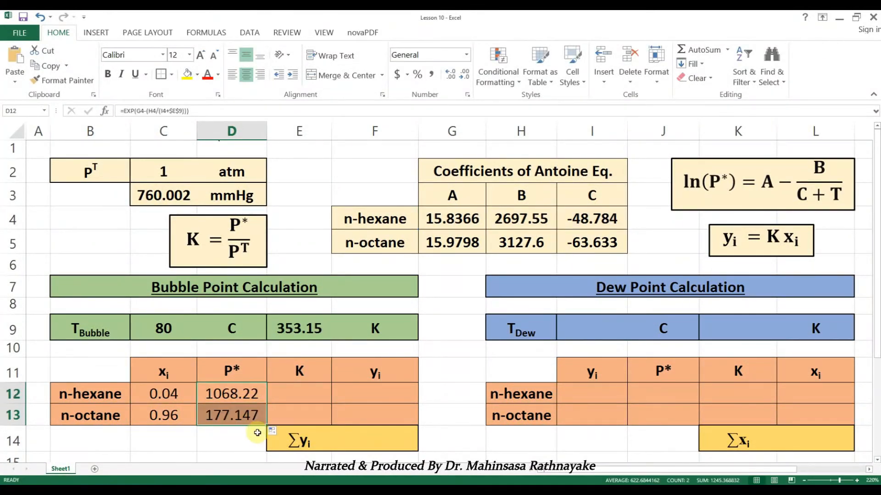
click(245, 411)
- Calculate the bubble point K value for n-hexane in E12 with =D12/$C$3 and copy it down to n-octane
click(295, 395)
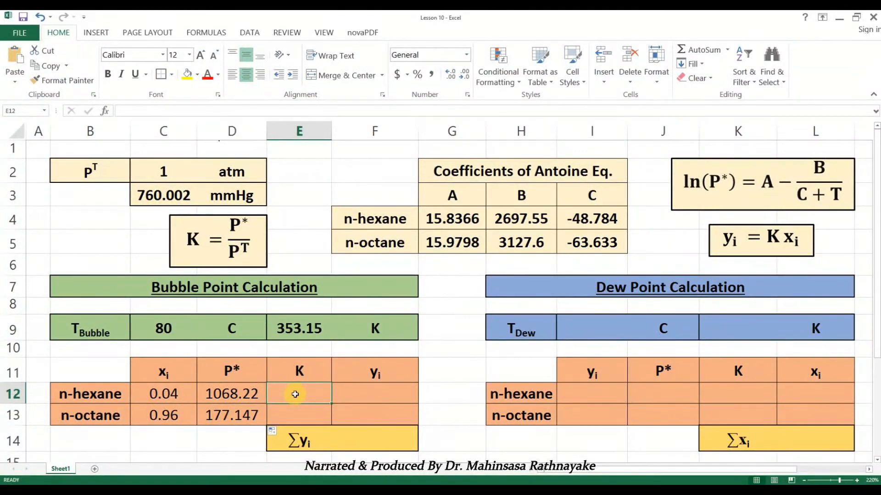
text(=)
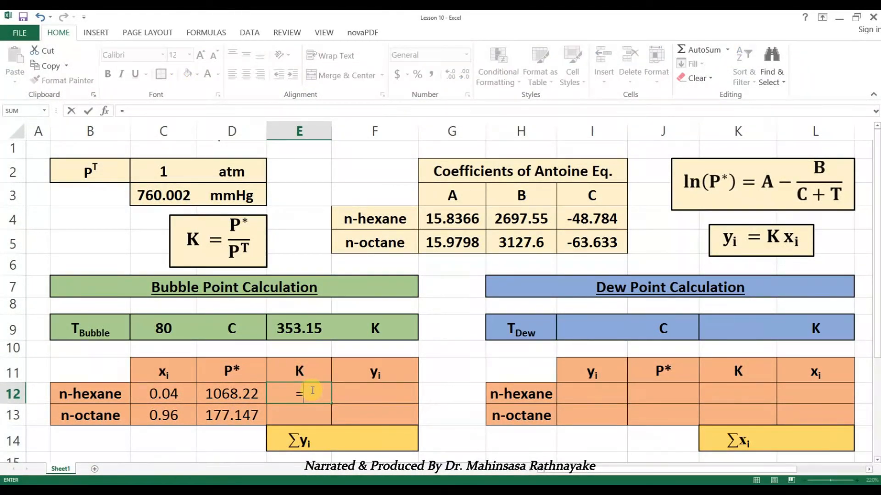
click(225, 393)
text(/)
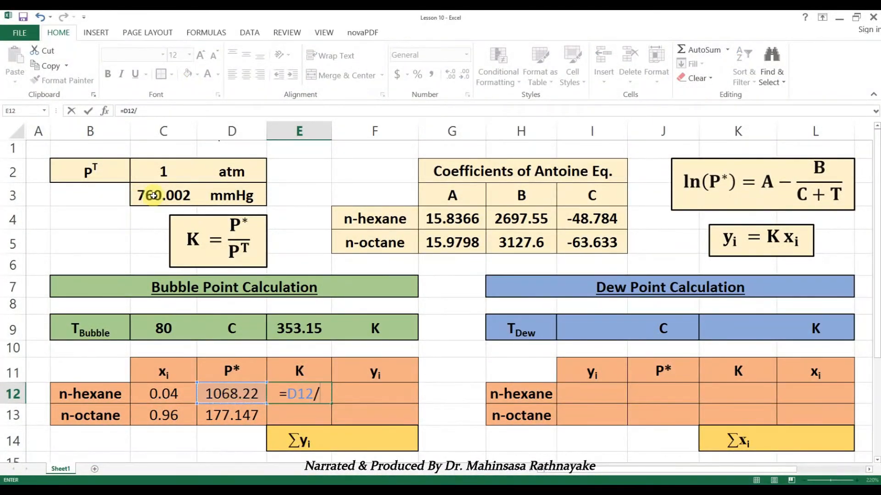
click(160, 197)
key(F4)
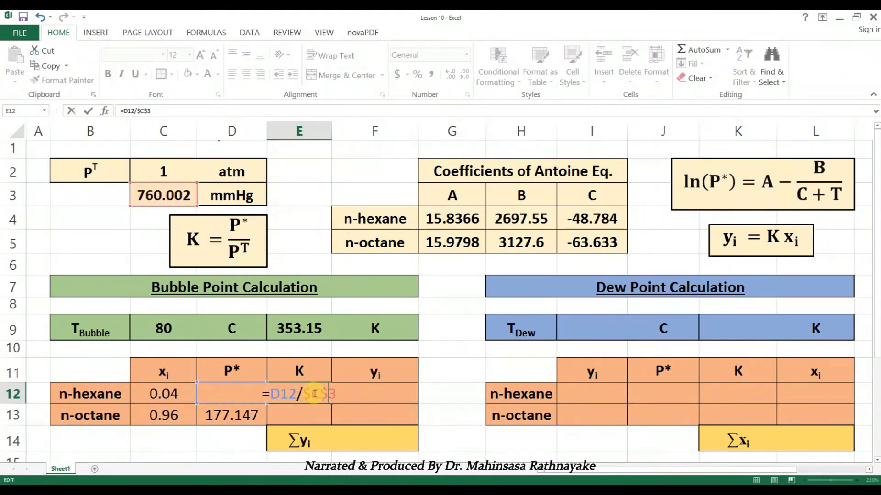
key(Return)
click(321, 397)
drag(330, 404, 328, 422)
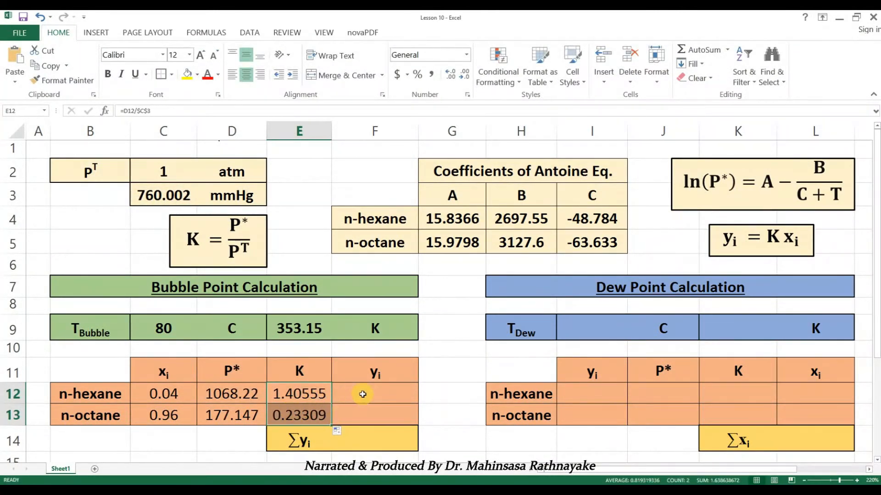
- Calculate the vapor fraction yi for n-hexane in F12 as E12*C12 and copy it down to n-octane
click(368, 394)
text(=)
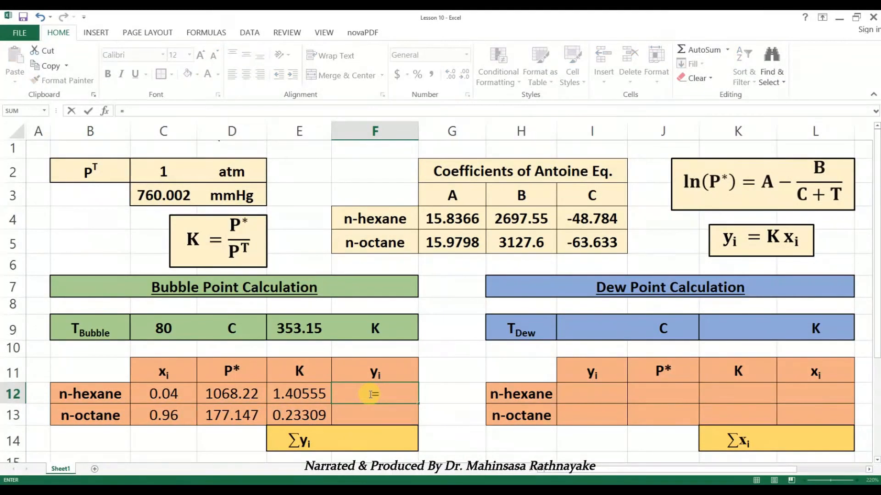
click(303, 394)
text(*)
click(181, 395)
key(Return)
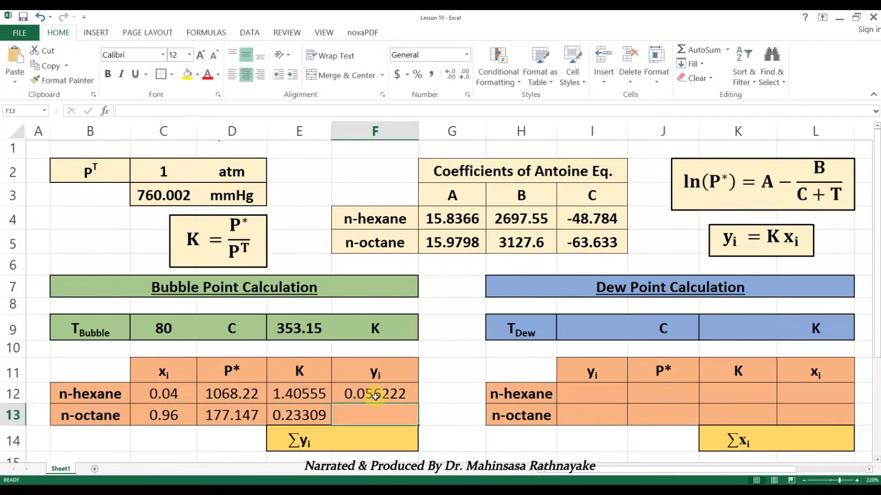
click(374, 394)
drag(418, 419, 418, 422)
- Sum the yi values F12:F13 in cell F14
click(363, 440)
text(=sum()
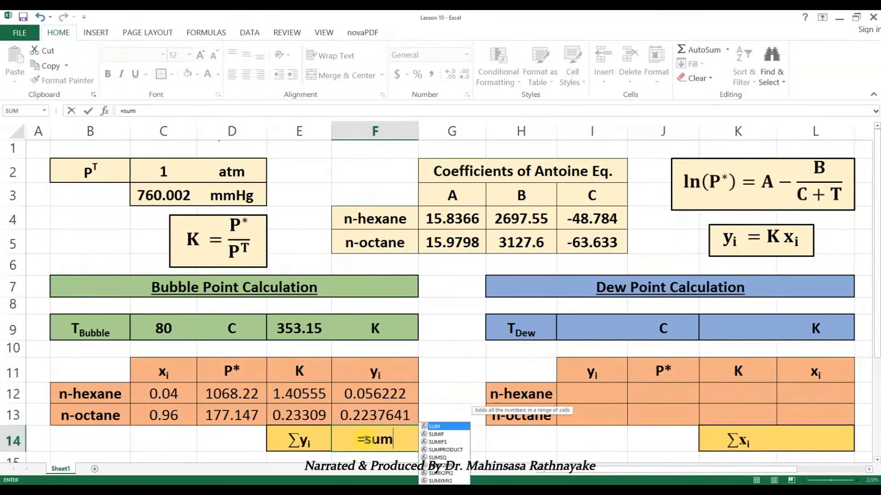
drag(377, 394, 377, 415)
key(Return)
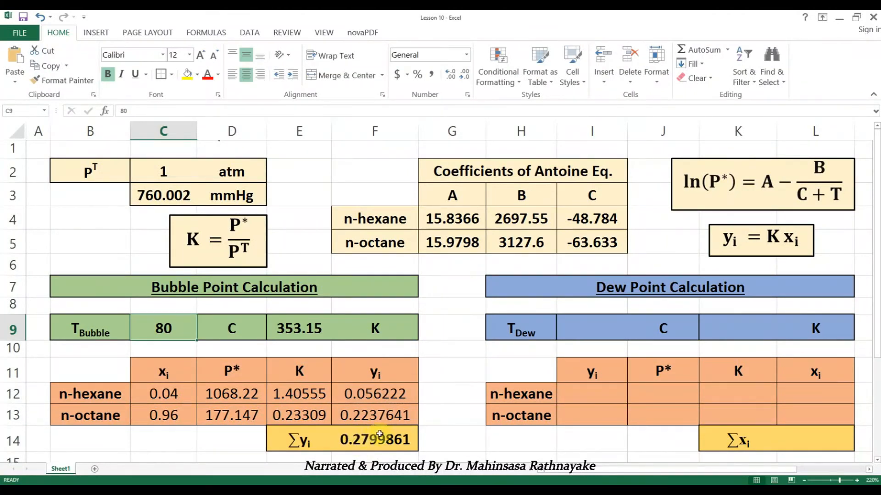
- Run Goal Seek to bring the yi sum in F14 to 1 by changing the bubble point temperature in C9
click(364, 440)
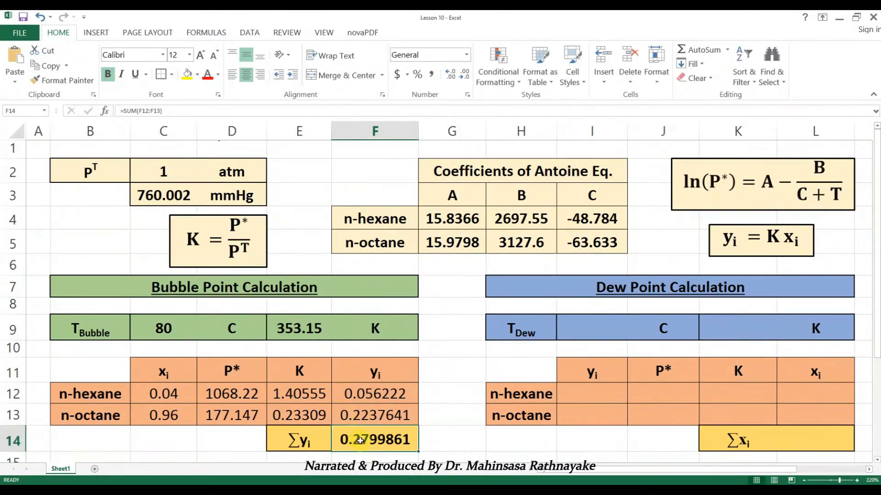
click(180, 332)
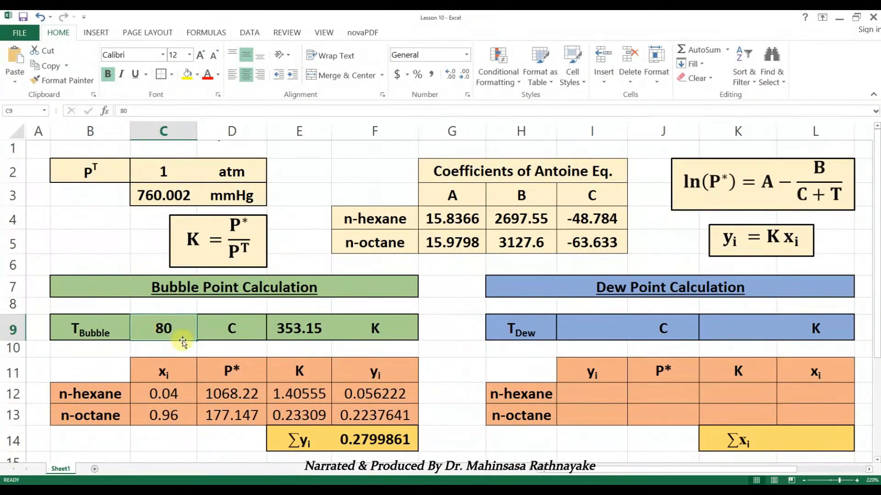
click(248, 32)
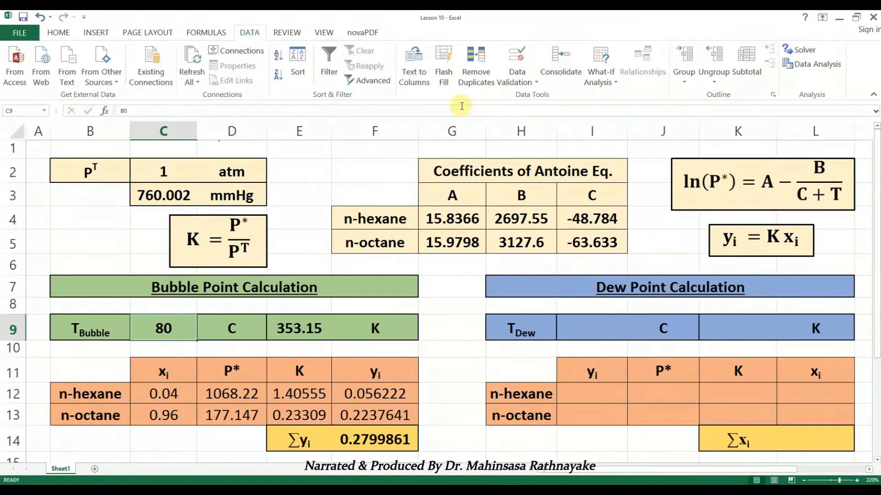
click(617, 84)
click(617, 112)
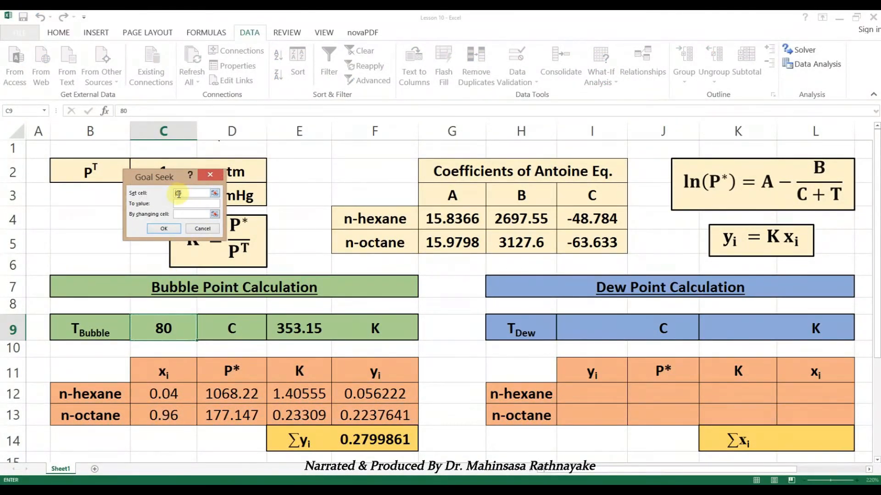
click(350, 443)
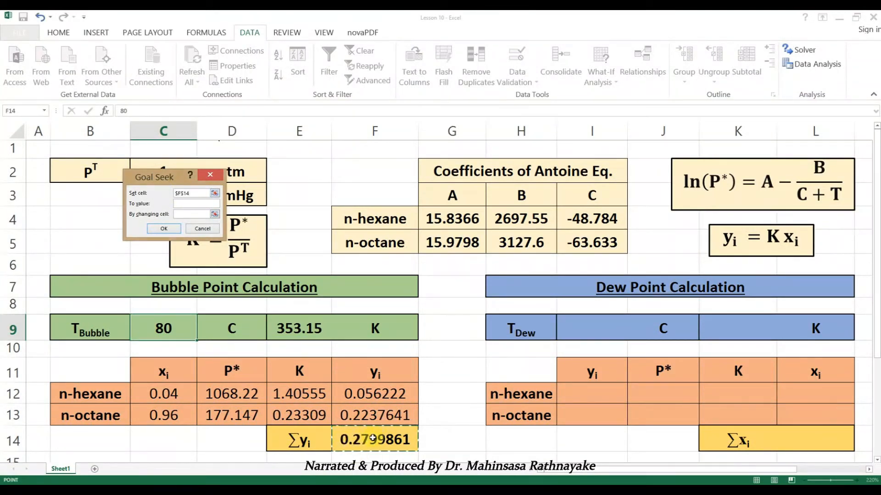
click(190, 202)
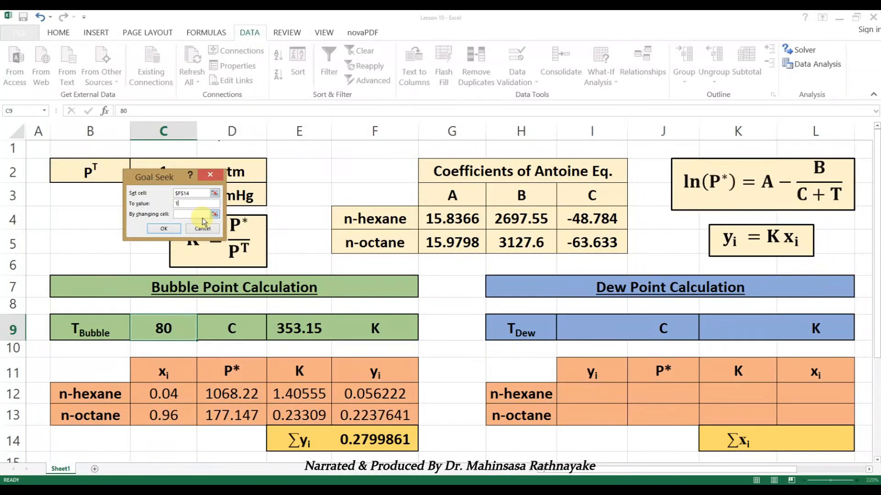
text(1)
click(190, 214)
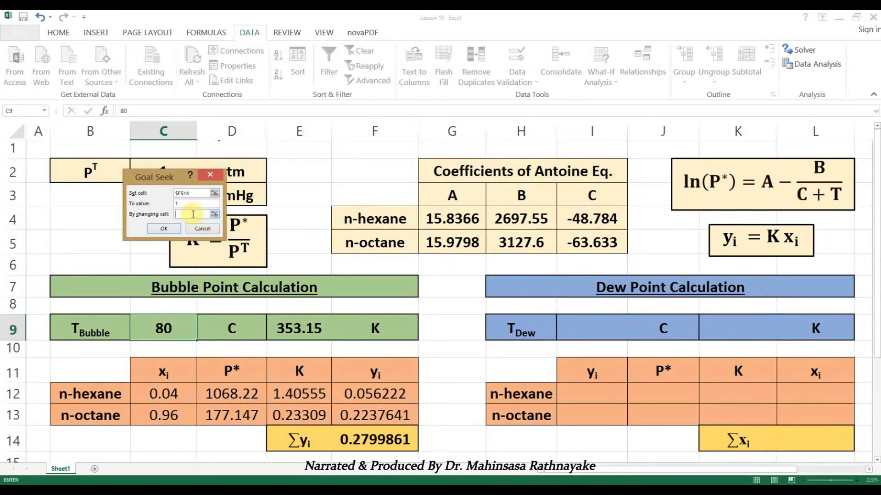
click(174, 325)
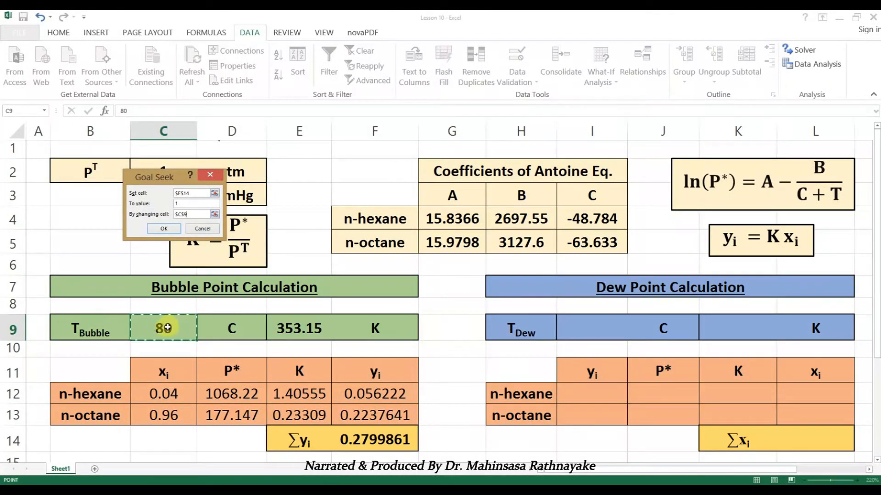
click(166, 230)
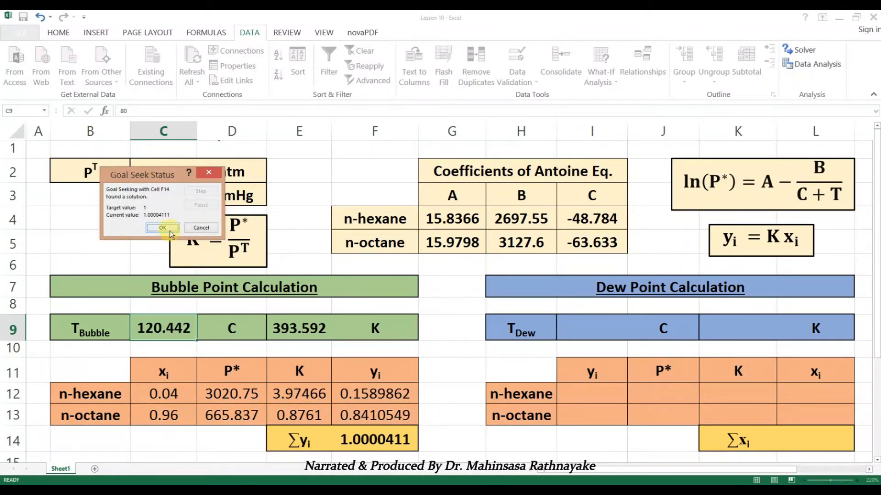
click(169, 229)
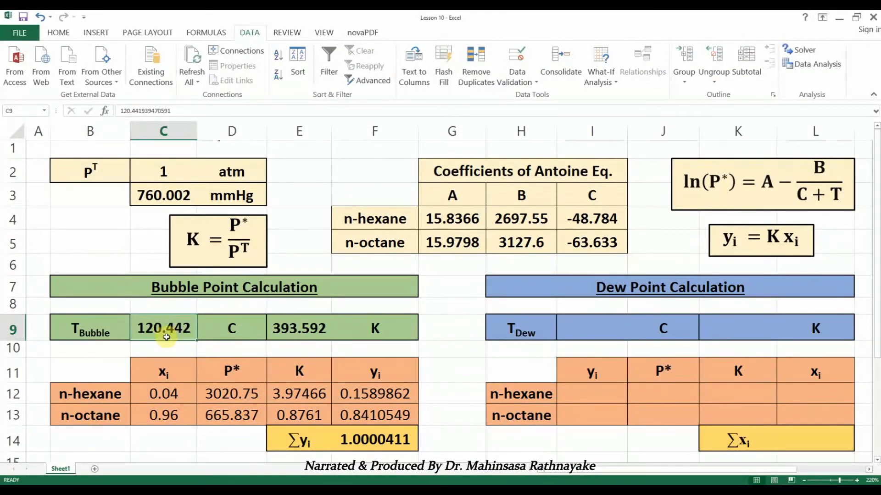
- Enter the dew point vapor fractions yi as 0.04 for n-hexane in I12 and 0.96 for n-octane in I13
click(671, 286)
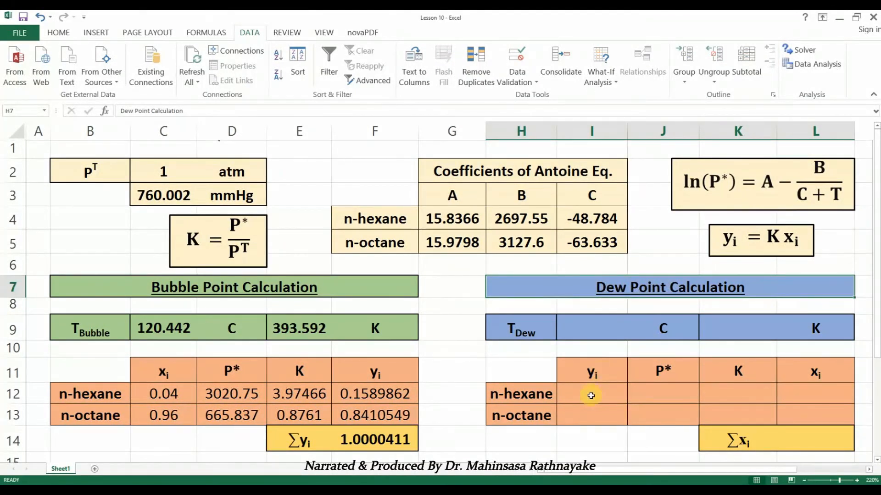
click(608, 396)
text(0.04)
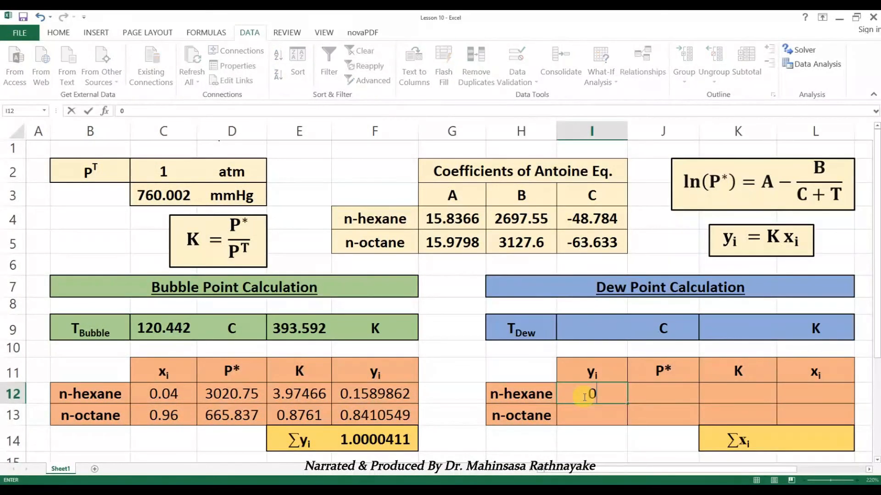
click(576, 416)
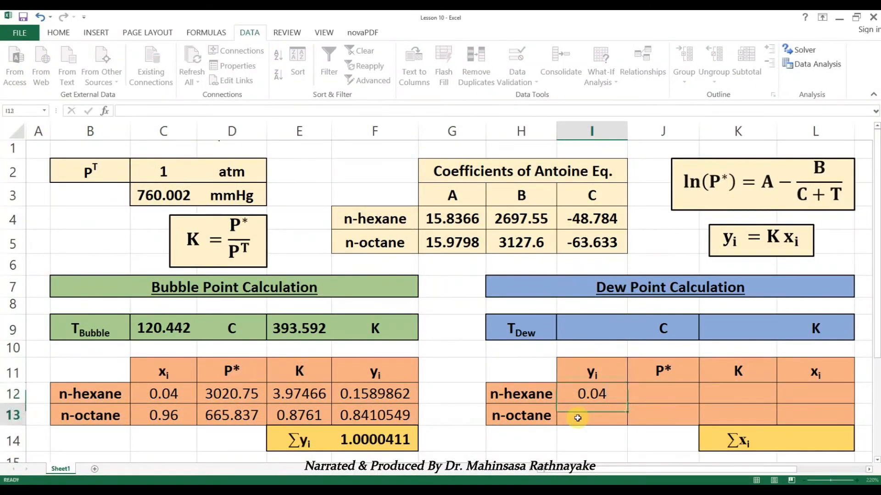
text(0.96)
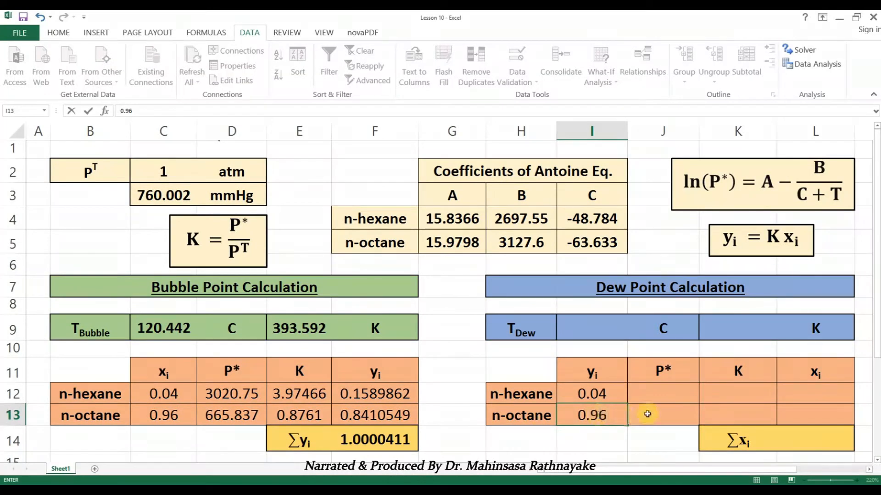
- Set the dew point temperature guess in I9 to 150 and convert it to kelvin in K9 with =CONVERT(I9,"C","K")
click(598, 329)
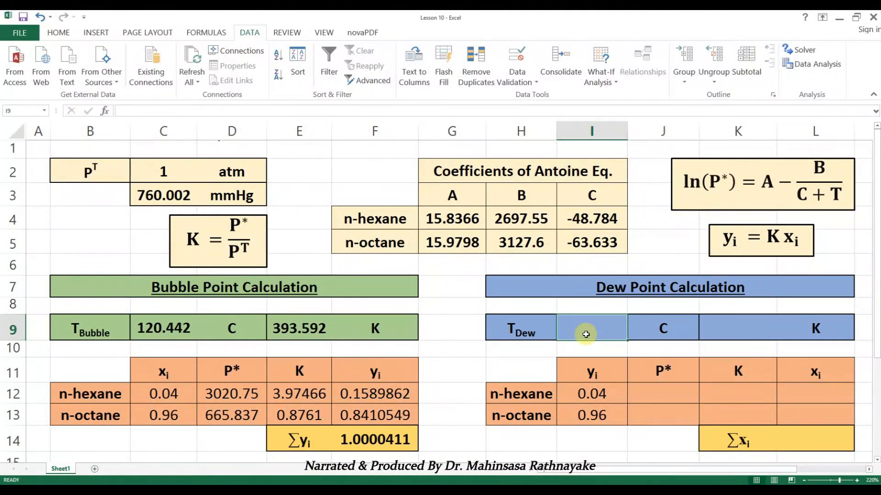
text(150)
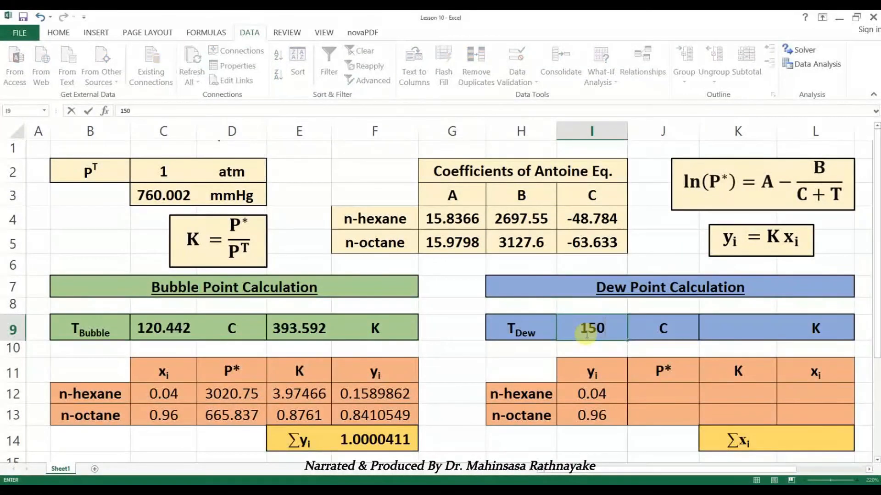
click(720, 320)
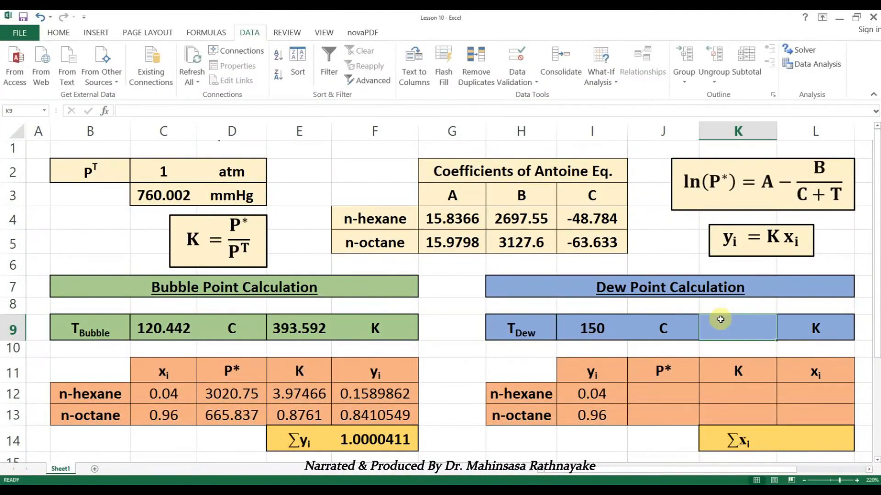
text(=C)
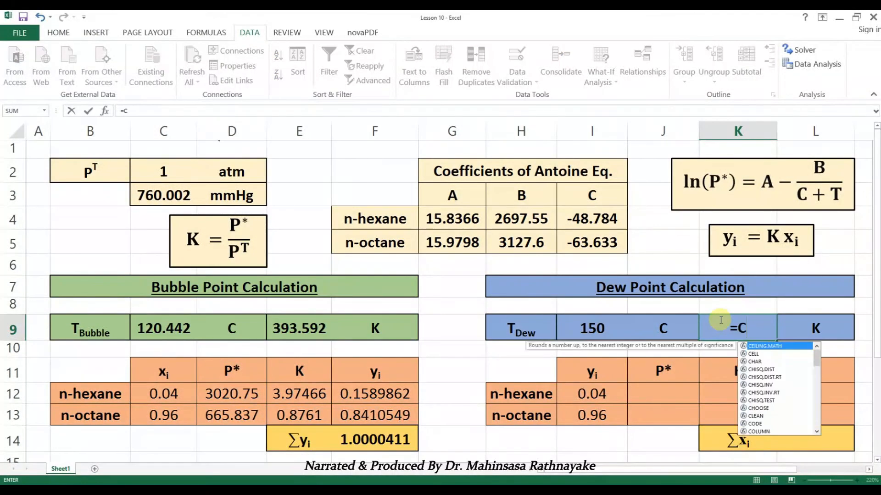
text(onvert()
click(593, 329)
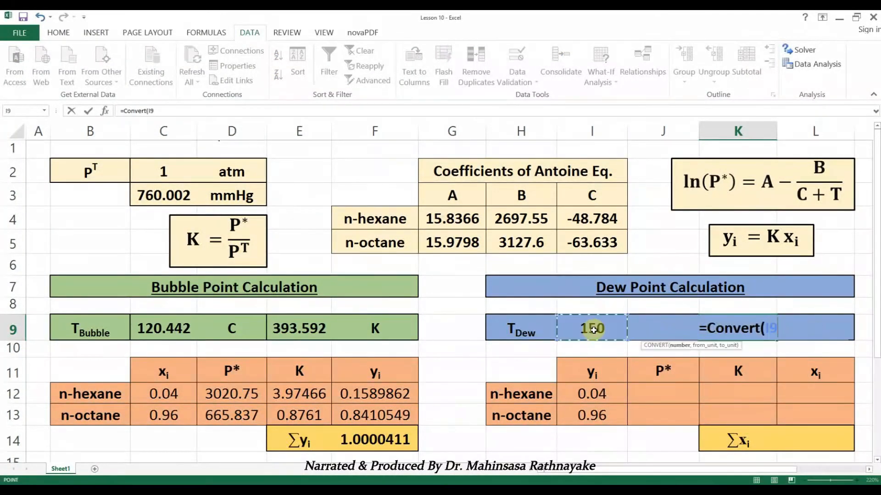
text(,"C")
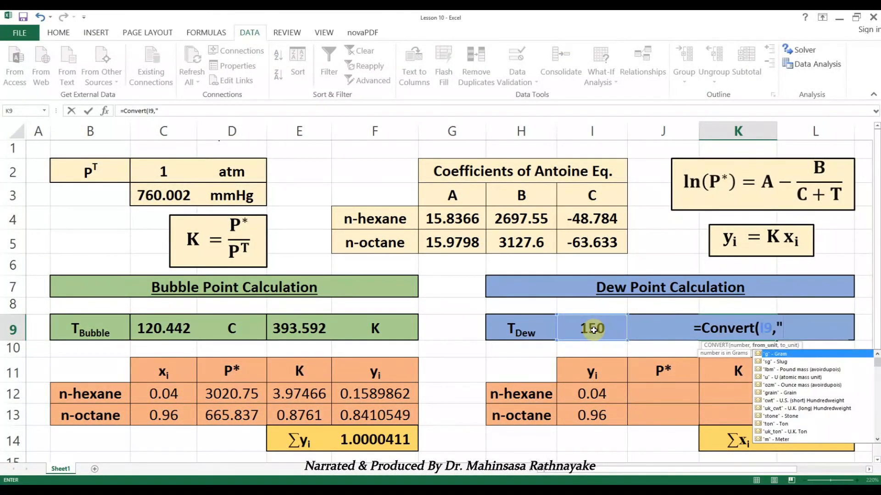
text(,)
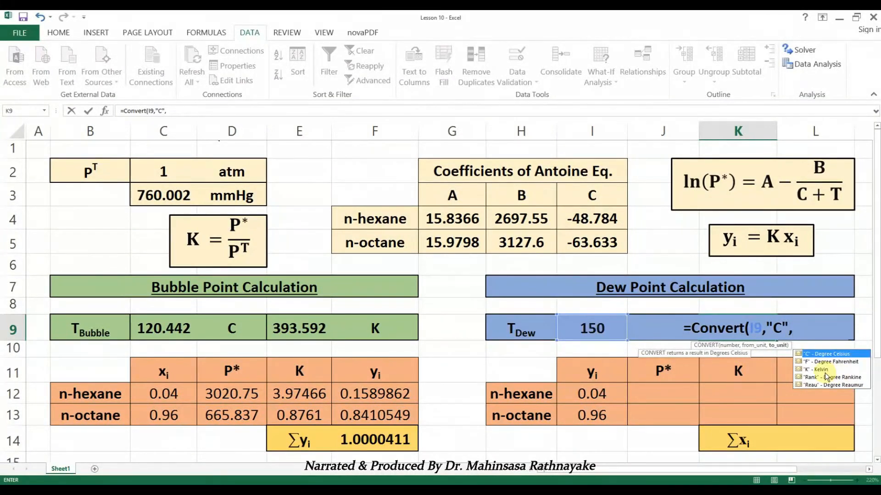
text("K"))
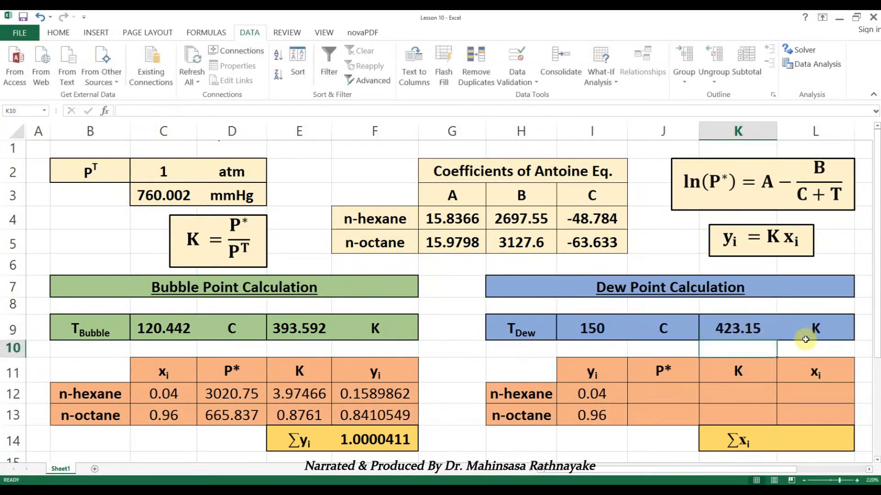
key(Return)
click(728, 331)
- Write the dew point Antoine formula for n-hexane P* in J12 as =EXP(G4-(H4/(I4+I9)))
click(665, 390)
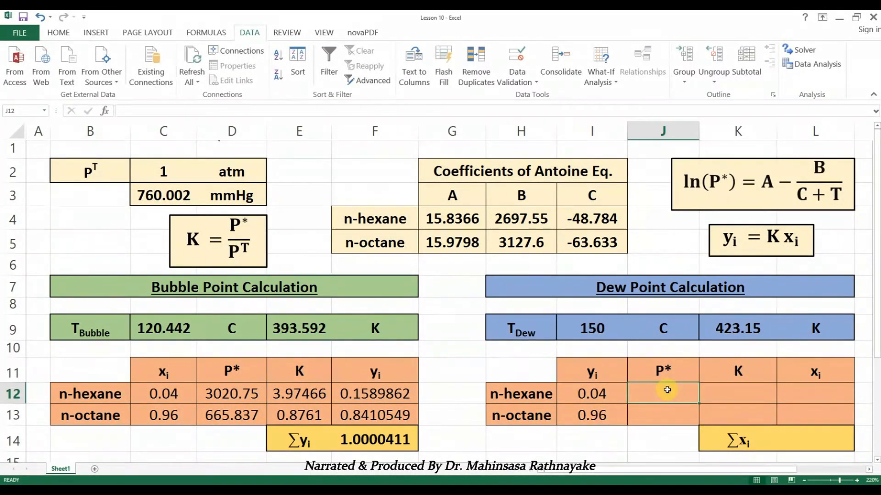
text(=exp()
click(464, 218)
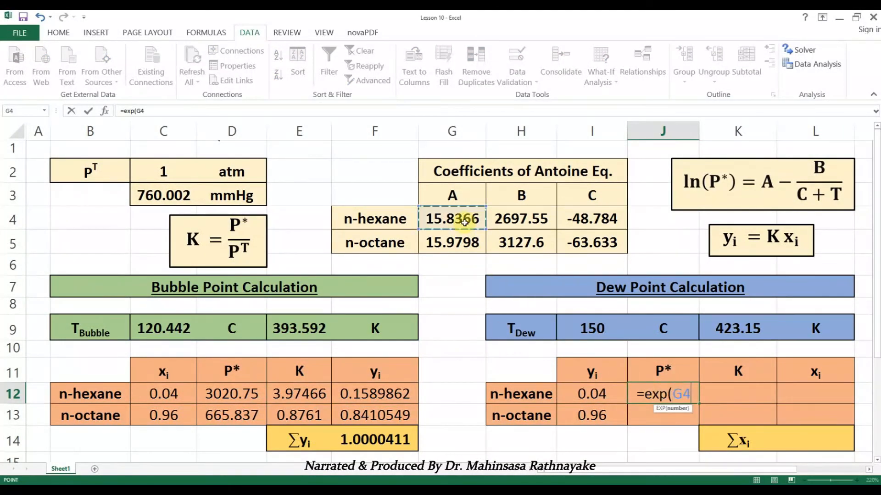
text(-()
click(520, 217)
text(/()
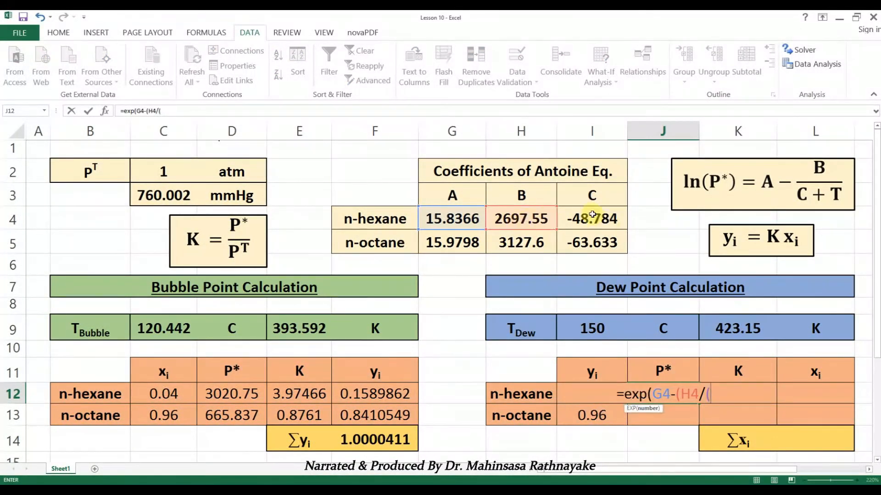
click(583, 219)
text(+)
click(584, 327)
text())))
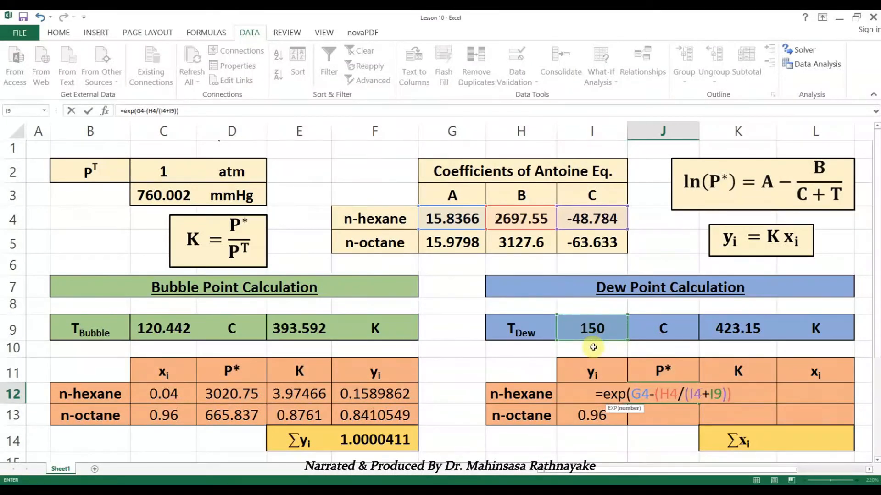
- Make the temperature reference absolute as $I$9 in the J12 formula and copy it down to n-octane in J13
click(706, 394)
text($I)
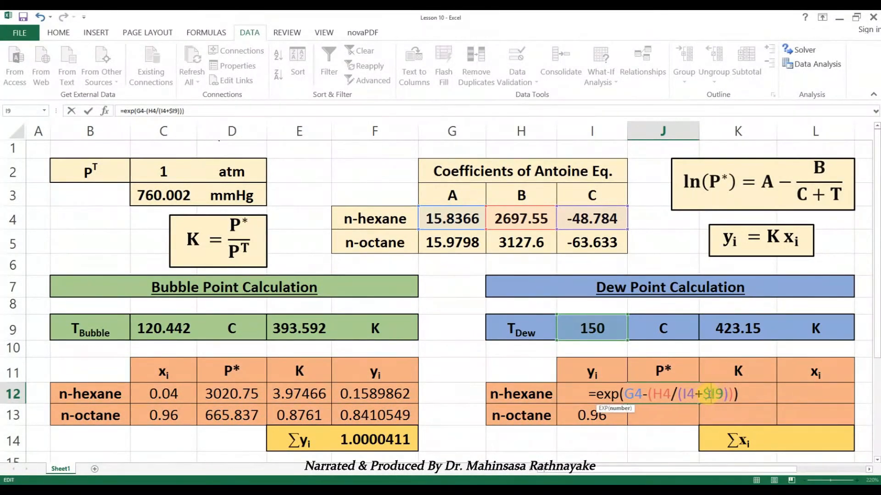
text($)
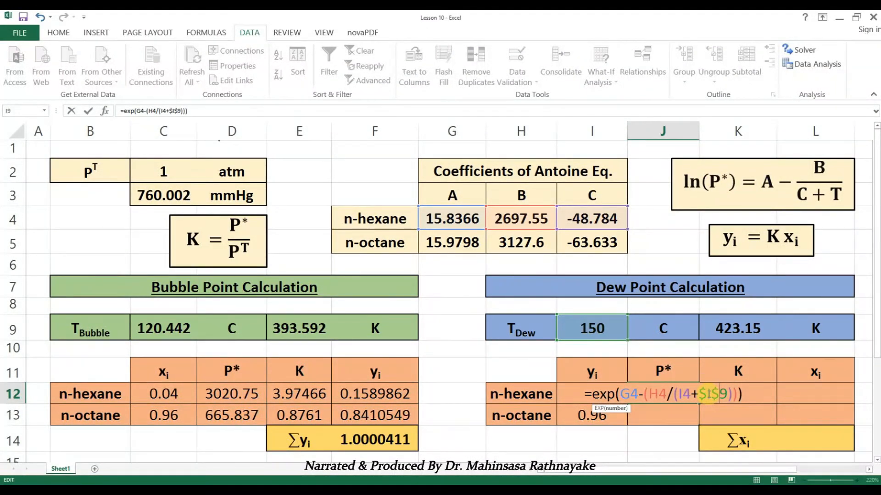
key(Return)
click(678, 394)
drag(698, 403, 660, 417)
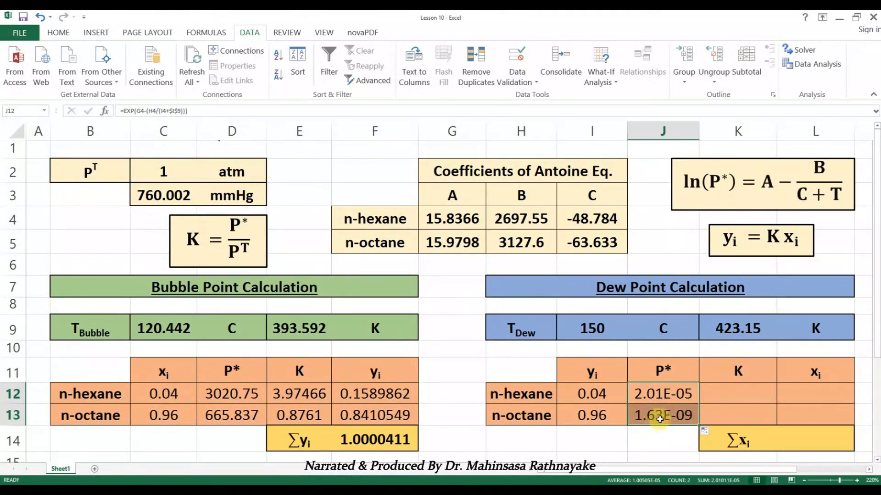
- Calculate the dew point K value for n-hexane in K12 with =J12/$C$3 and copy it down to n-octane
click(723, 398)
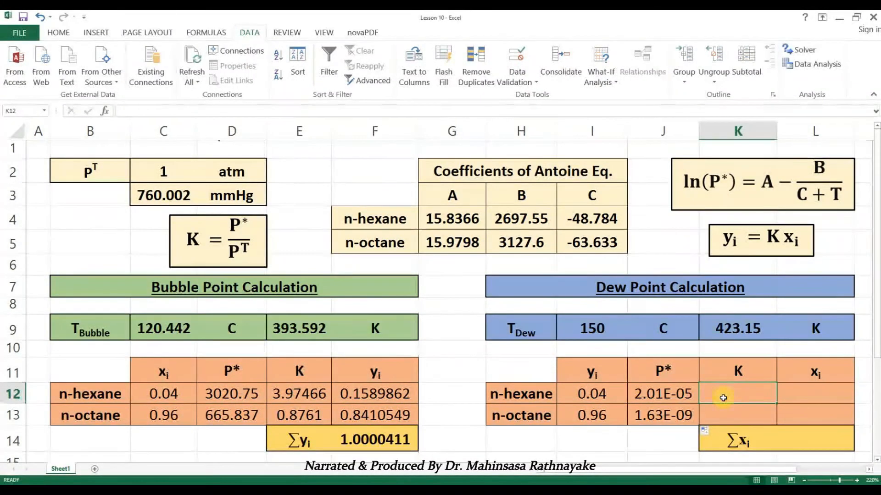
click(674, 394)
text(/)
click(164, 195)
key(Return)
text(=)
key(Escape)
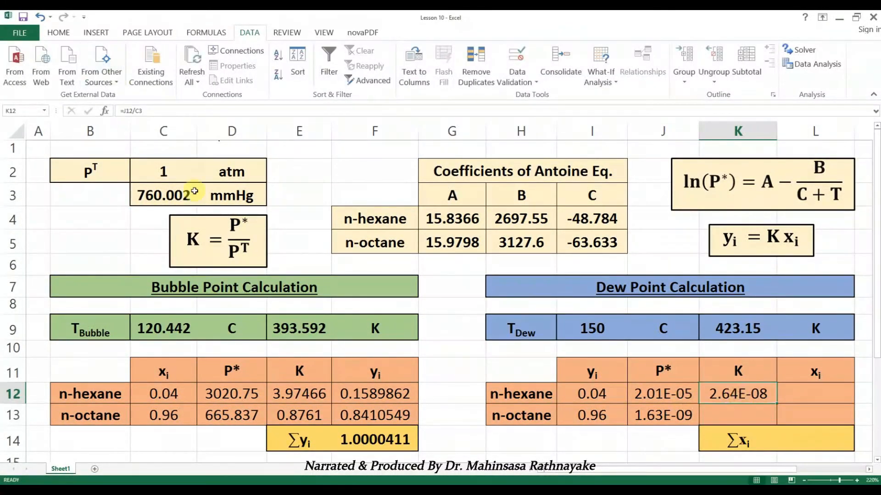
double_click(759, 393)
key(F4)
key(ctrl+Return)
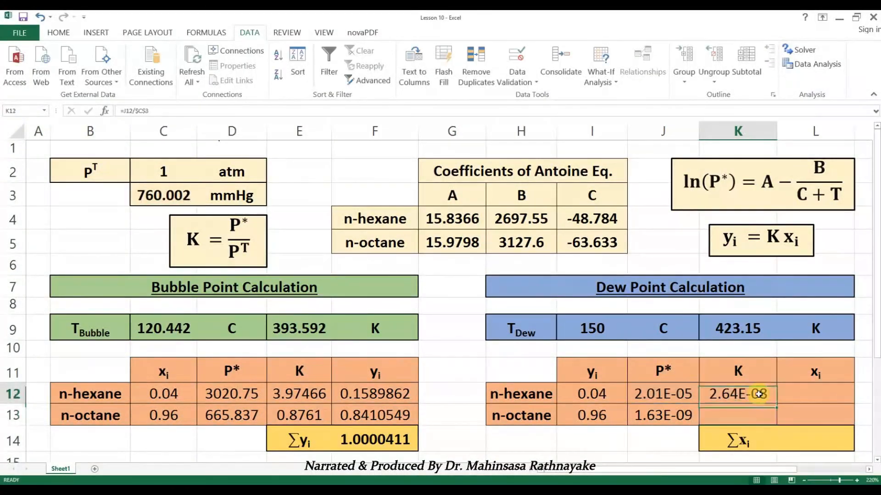
drag(776, 404, 776, 418)
- Calculate the liquid fraction xi for n-hexane in L12 as =I12/K12 and copy it down to n-octane
click(789, 395)
text(=)
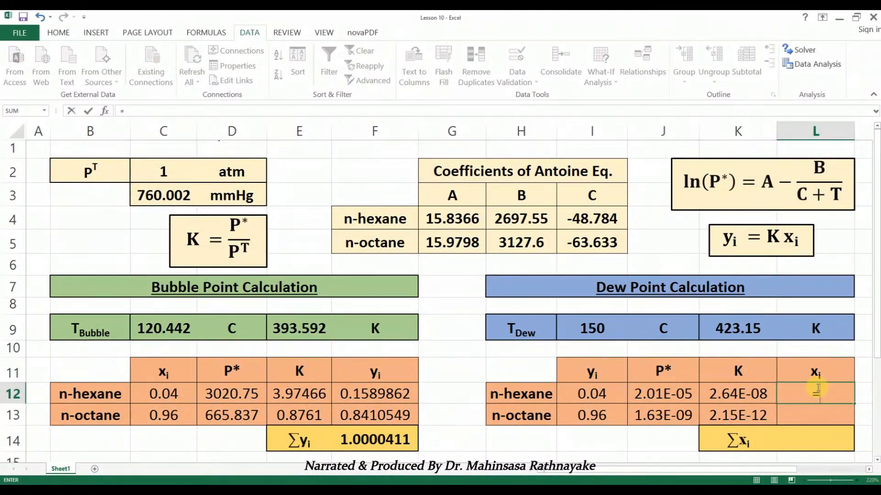
click(594, 394)
text(/)
click(722, 397)
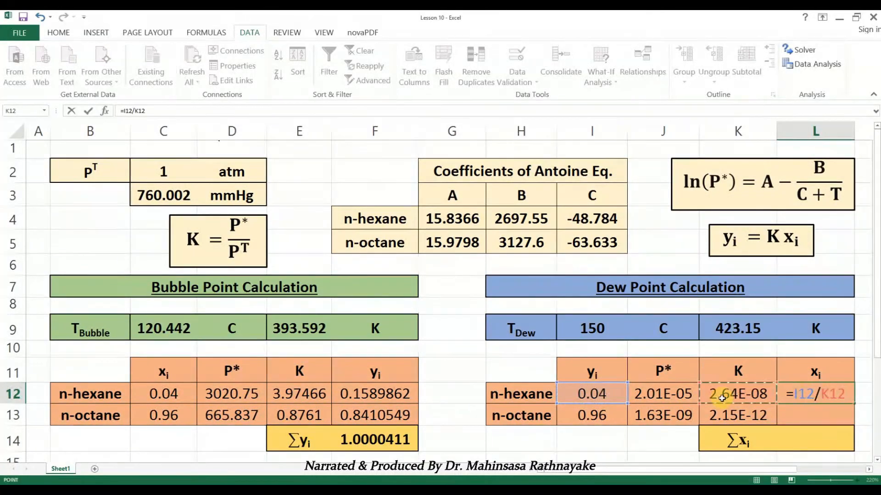
key(Return)
click(825, 397)
drag(854, 403, 852, 419)
- Sum the dew point liquid fractions xi in L14 with =SUM(L12:L13)
click(806, 440)
text(=sum()
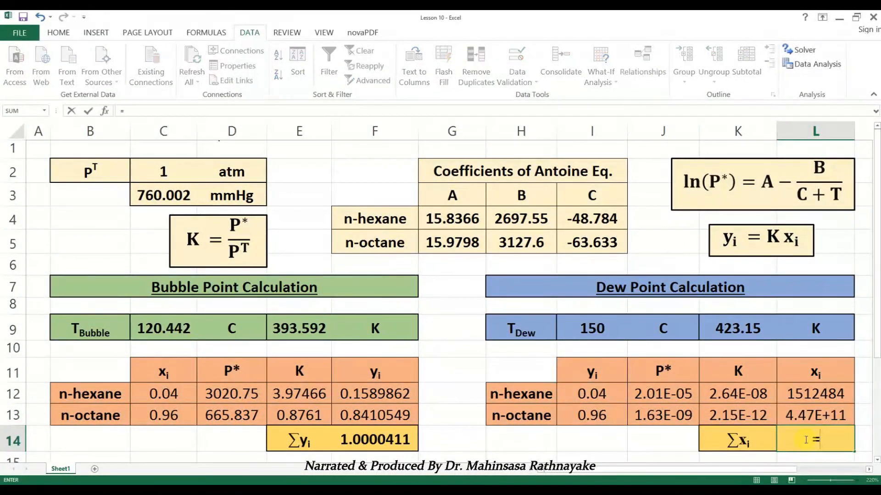
drag(807, 394, 810, 410)
key(Return)
- Run Goal Seek to bring the xi sum in L14 to 1 by changing the dew point temperature in I9, and keep the solution
click(816, 440)
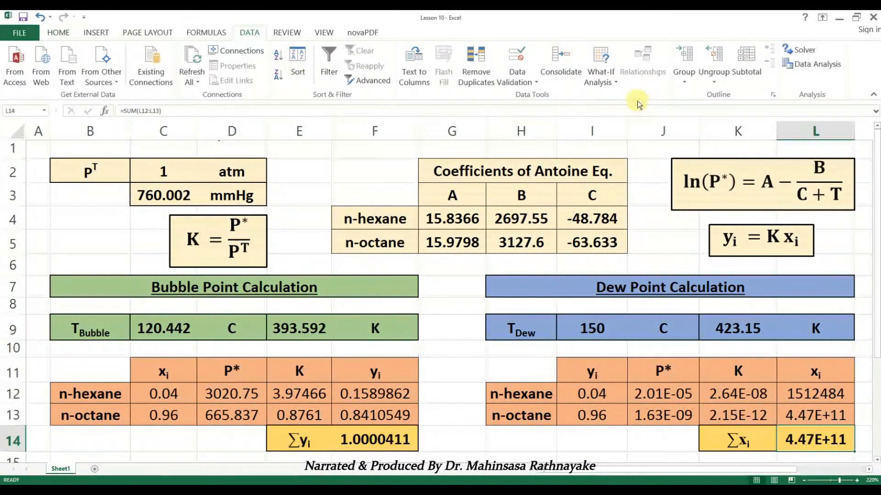
click(617, 81)
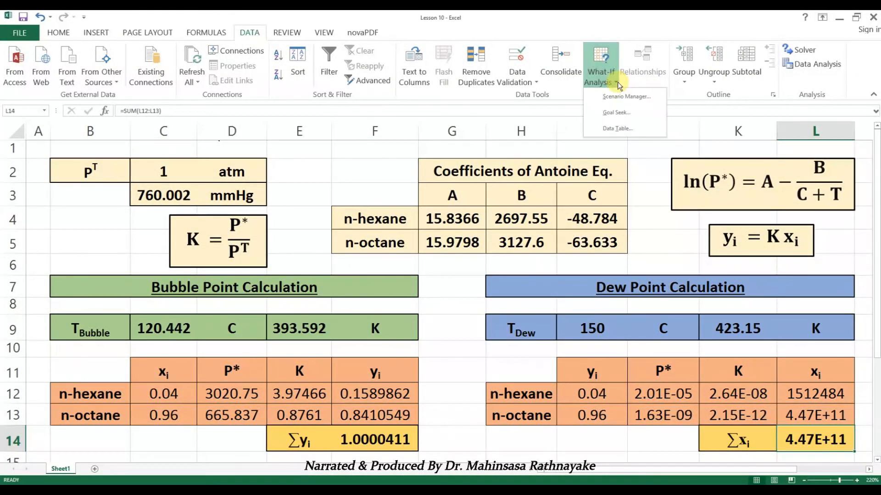
click(611, 111)
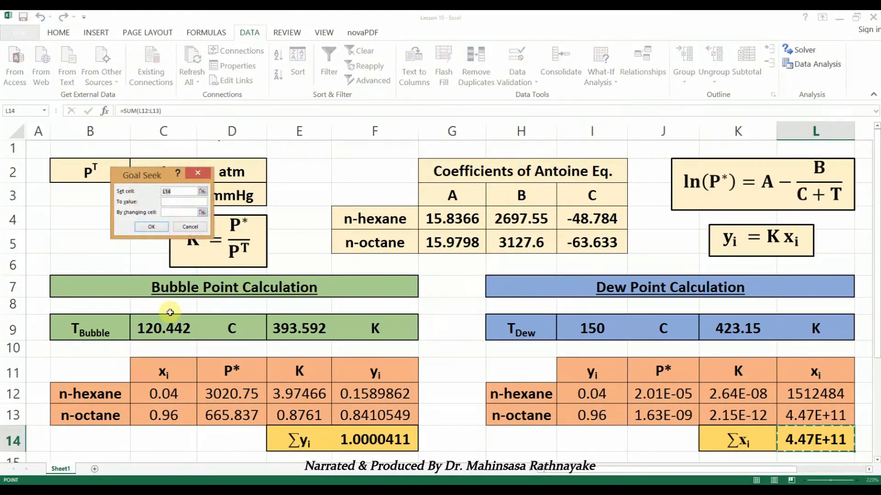
click(789, 439)
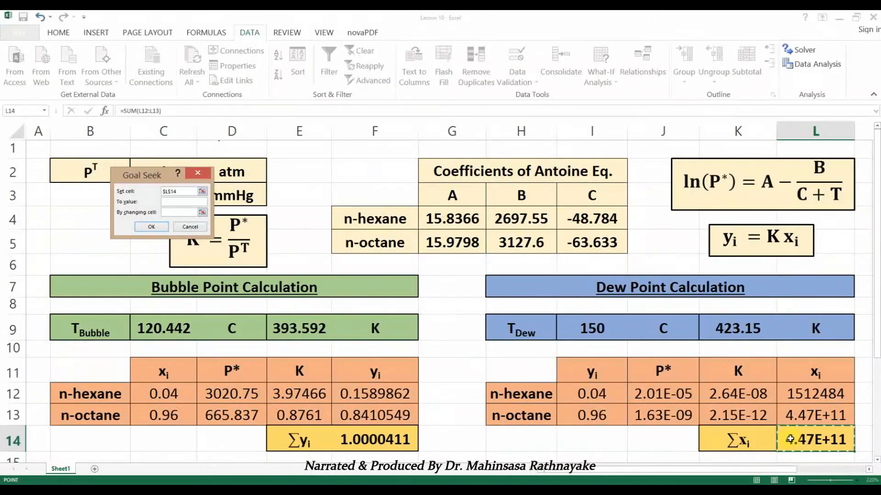
click(174, 203)
text(1)
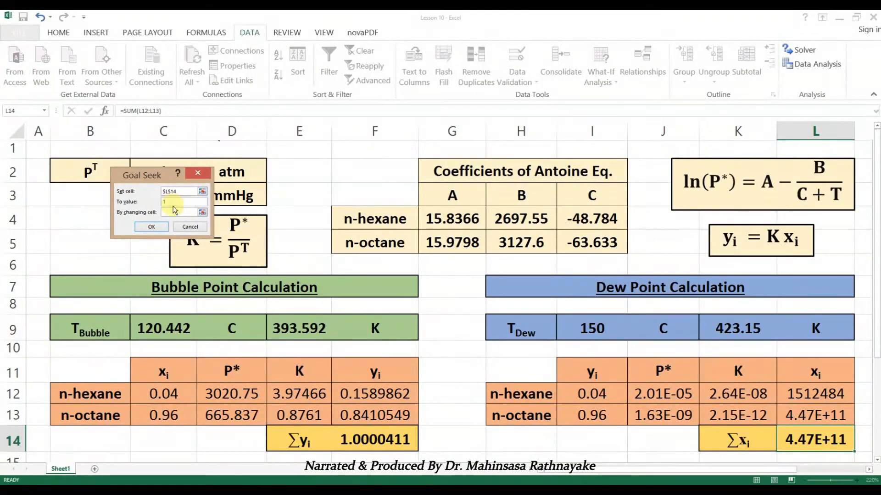
click(590, 329)
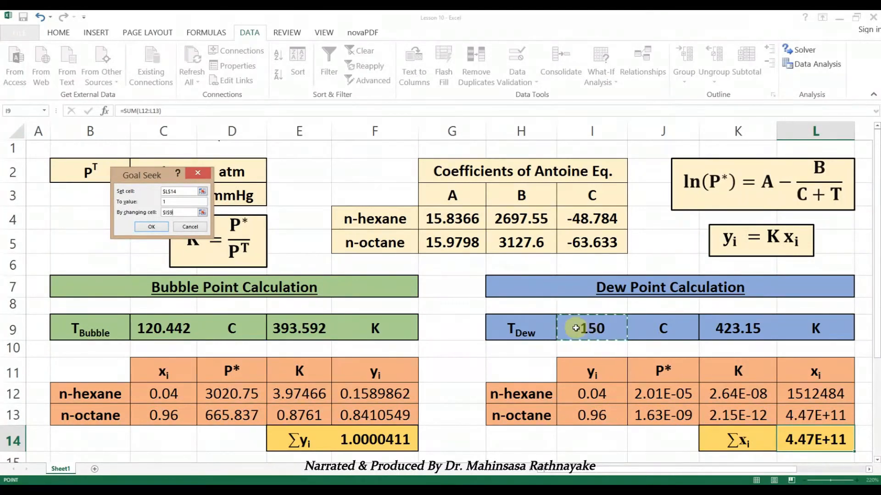
click(150, 226)
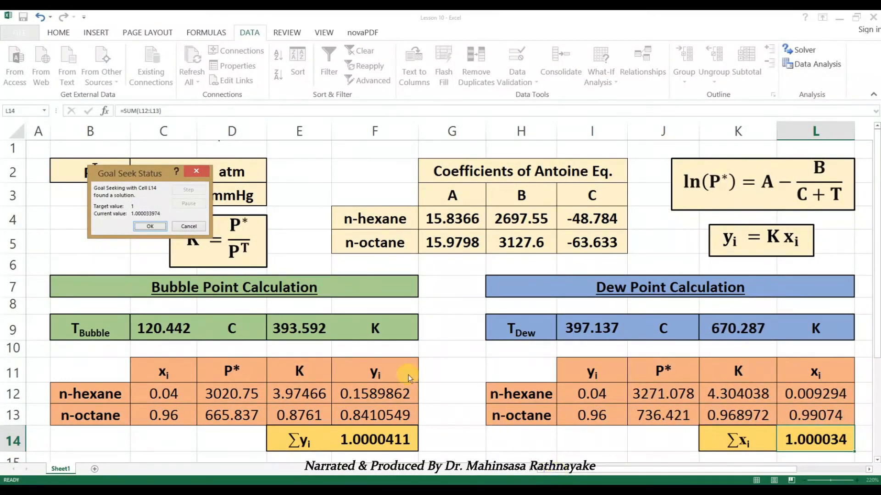
click(147, 227)
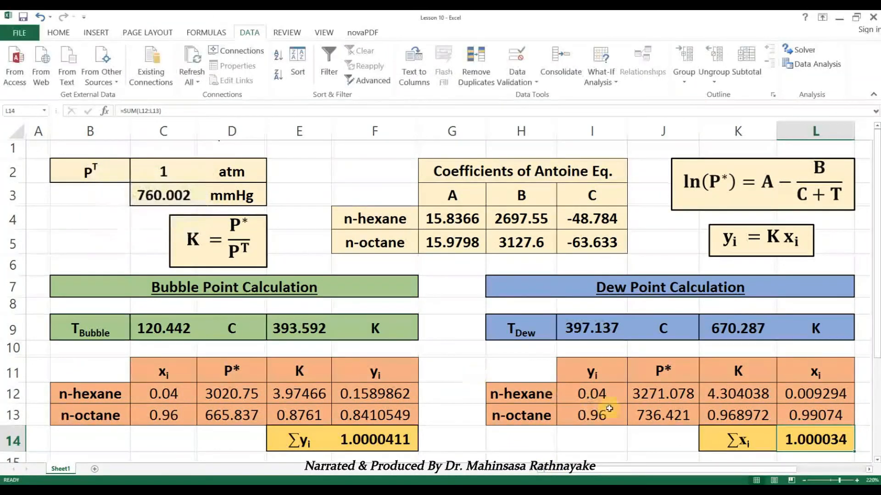
click(593, 338)
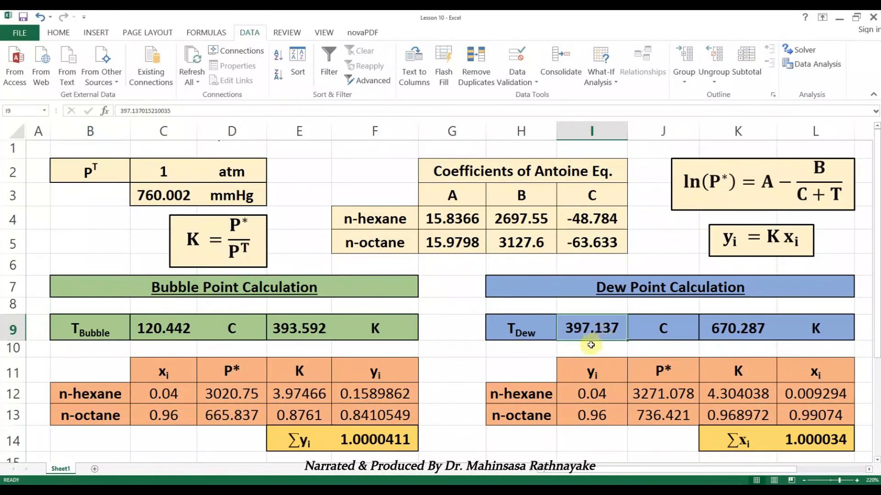